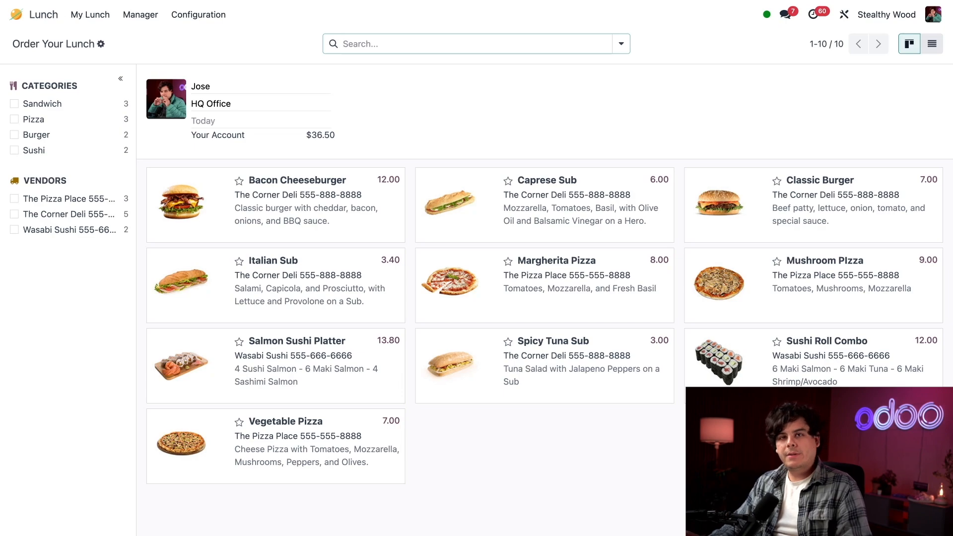
# - Set the maximum lunch overdraft for employees to $10.00 in the Lunch settings and save
pyautogui.click(198, 15)
pyautogui.click(195, 38)
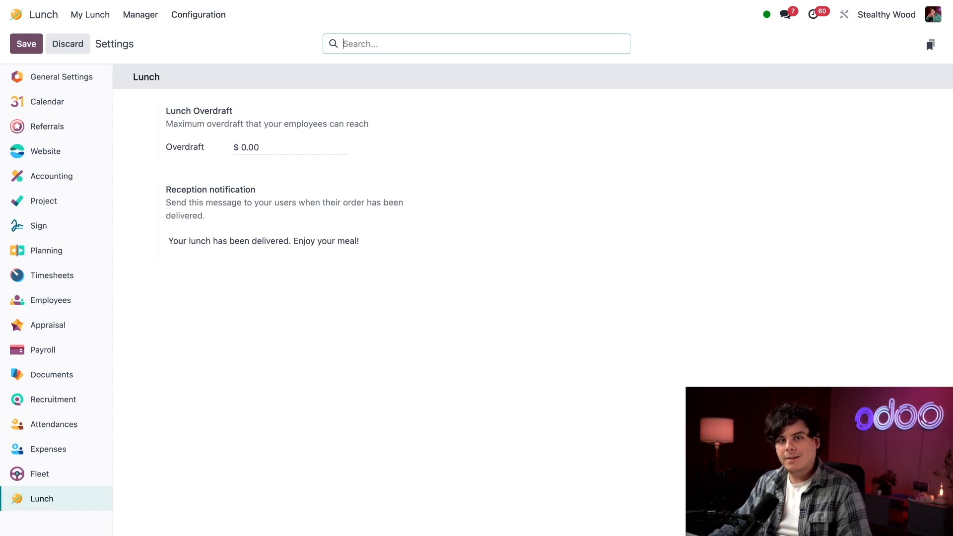
pyautogui.click(266, 147)
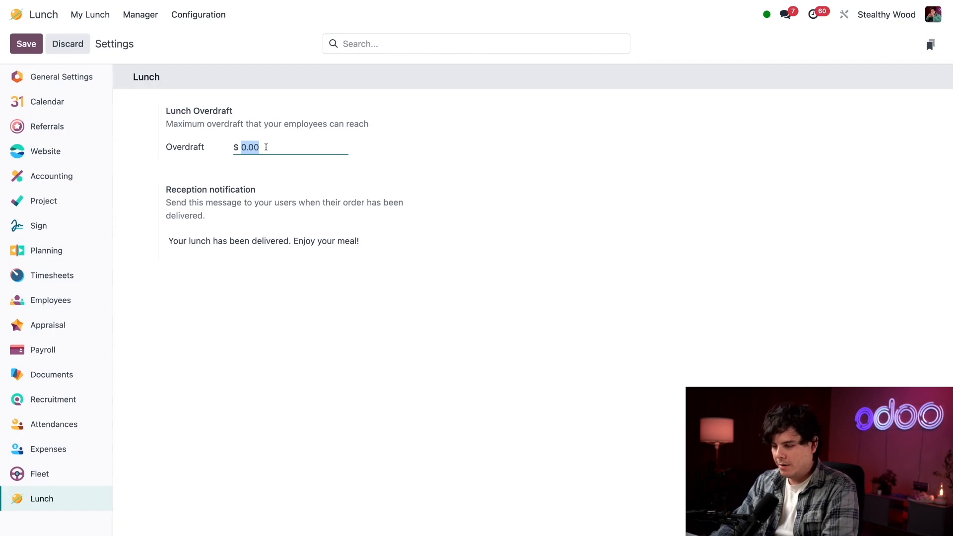
pyautogui.write('10')
pyautogui.click(401, 158)
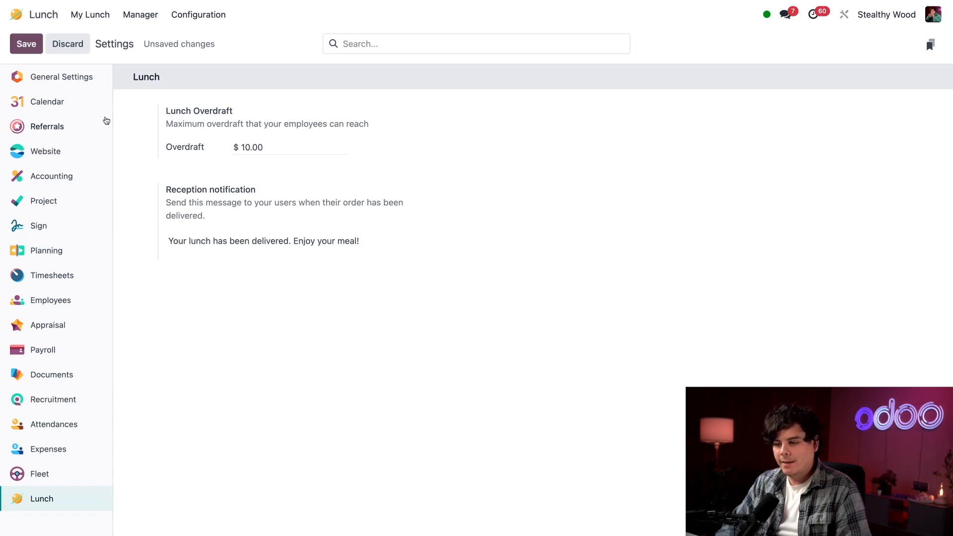
pyautogui.hotkey('alt', 's')
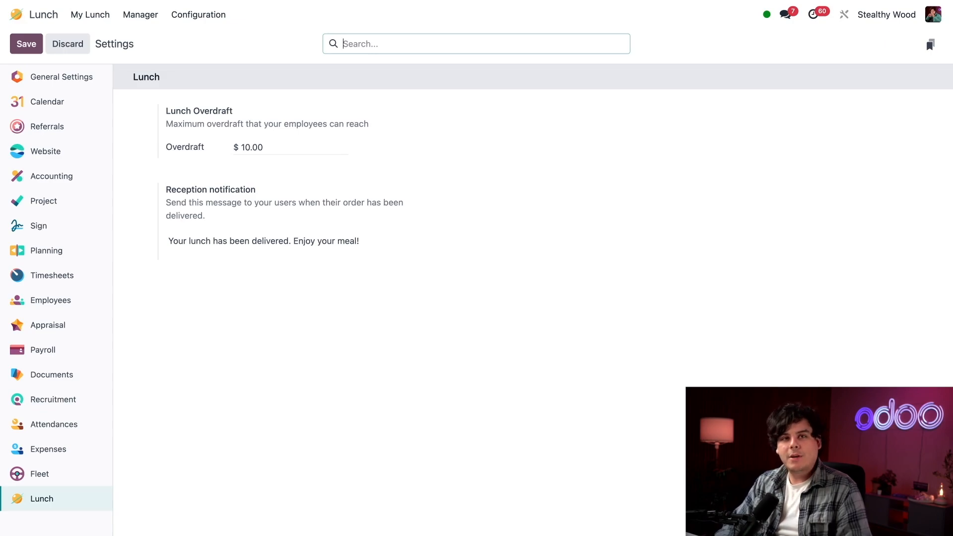
# - Add a new lunch location named Fifth Ave Office
pyautogui.click(199, 14)
pyautogui.click(195, 71)
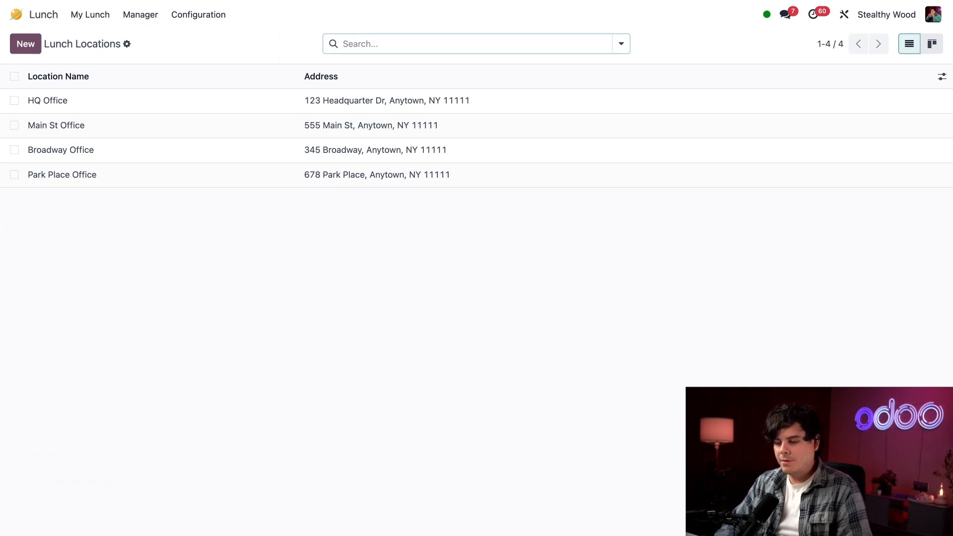
pyautogui.click(26, 46)
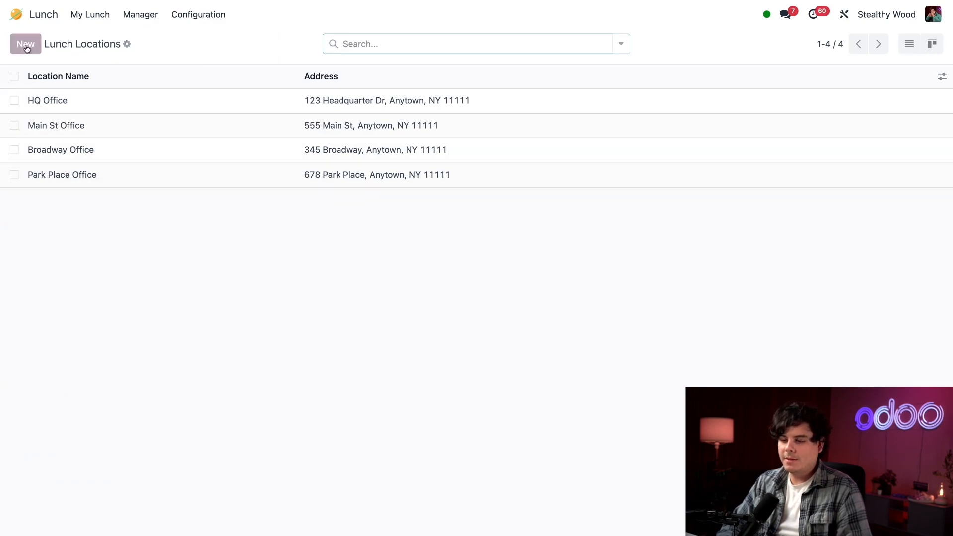
pyautogui.write('Fifth ')
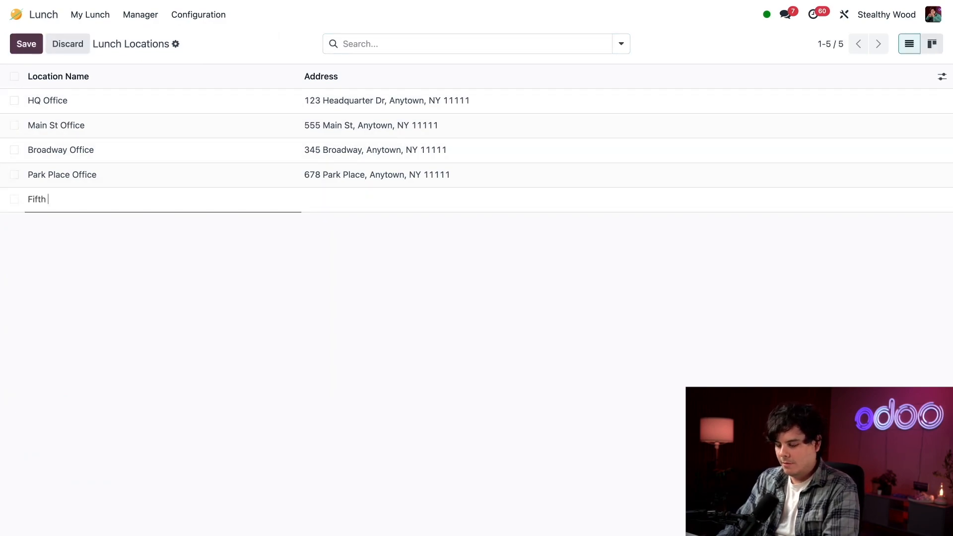
pyautogui.write('Ave Office')
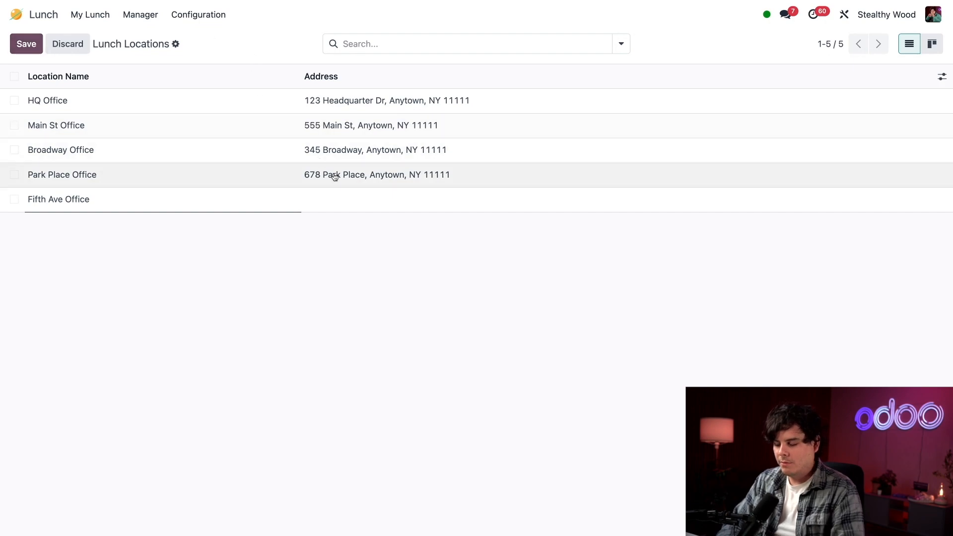
# - Enter the street address, city, state and ZIP code of the Fifth Ave Office and save the location
pyautogui.click(349, 196)
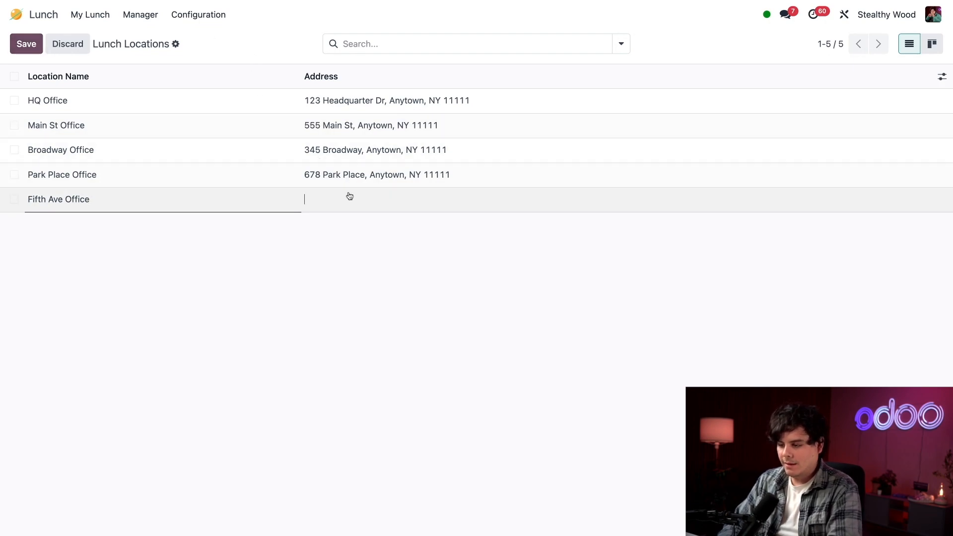
pyautogui.write('11 5th ave')
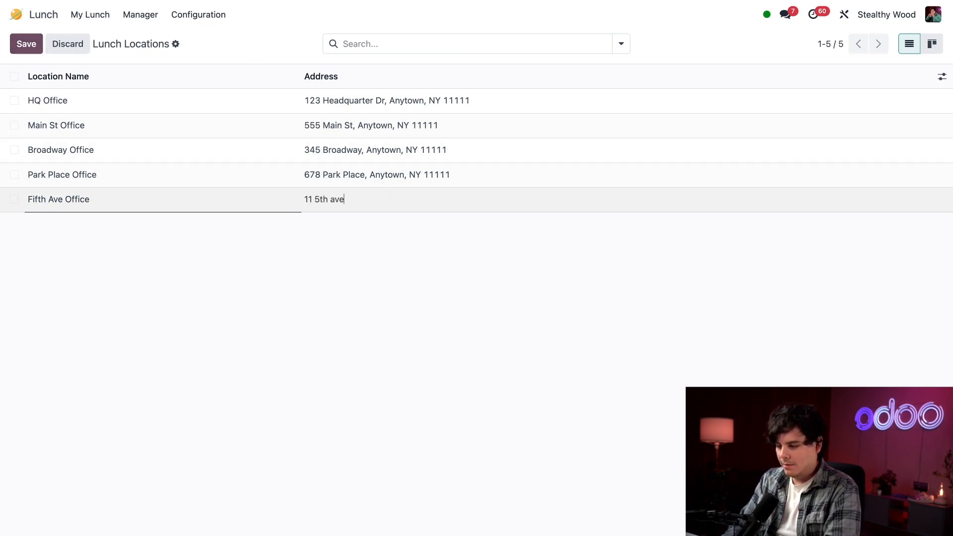
pyautogui.write(', Anytown')
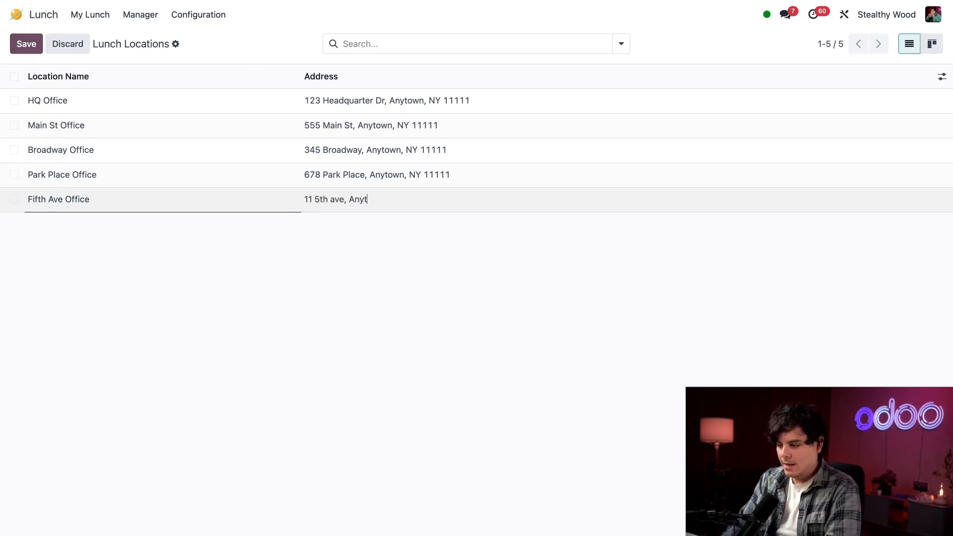
pyautogui.press('BackSpace')
pyautogui.write('n NY ')
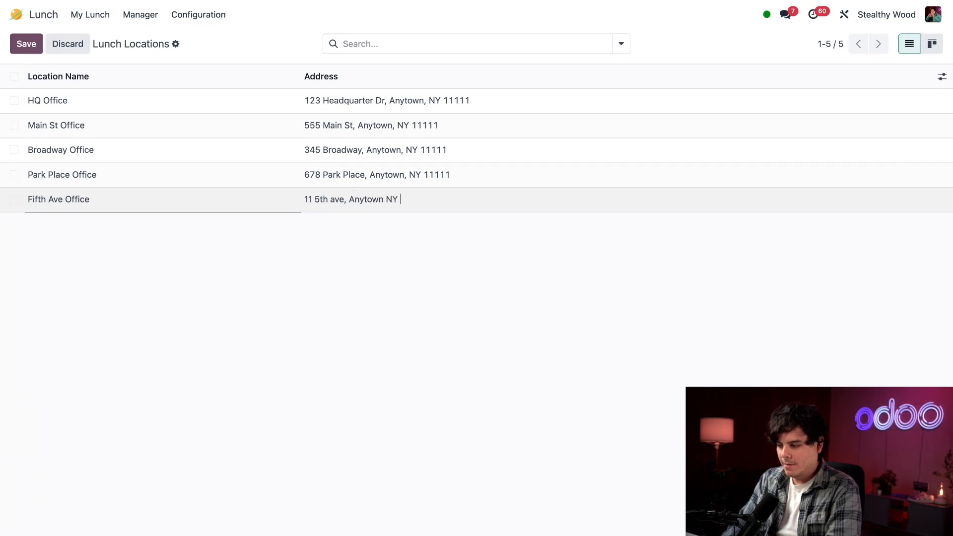
pyautogui.write('11111')
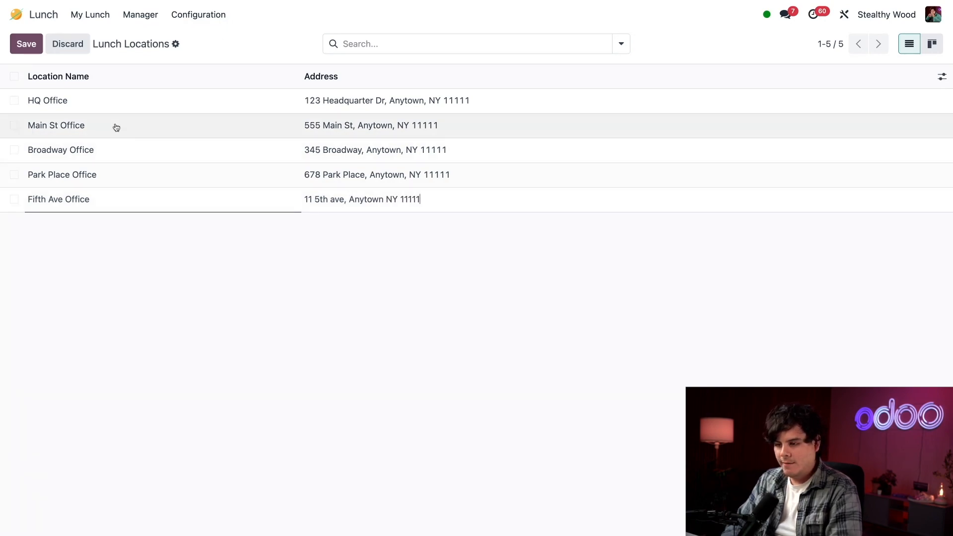
pyautogui.click(27, 44)
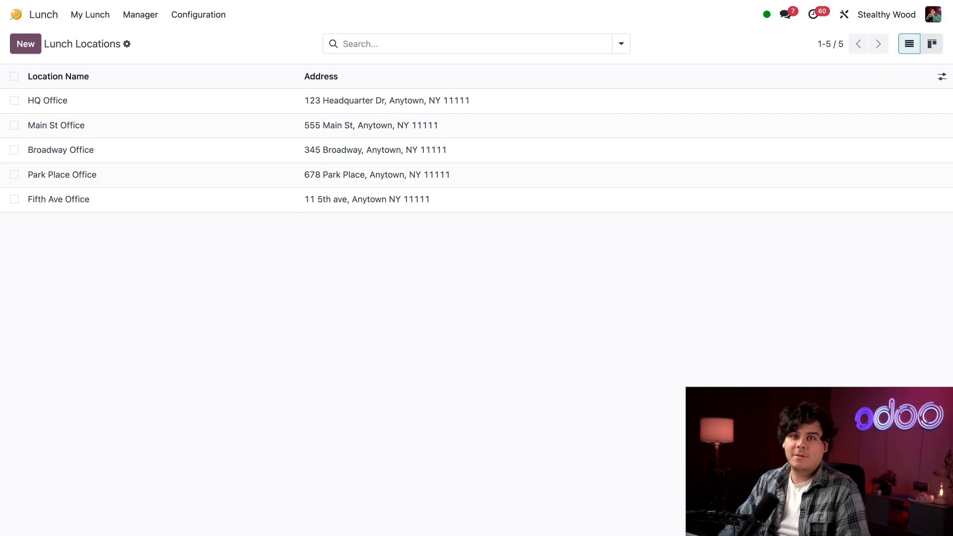
# - Create a new lunch vendor linked to the existing contact The Soup Shack and save the record
pyautogui.click(194, 14)
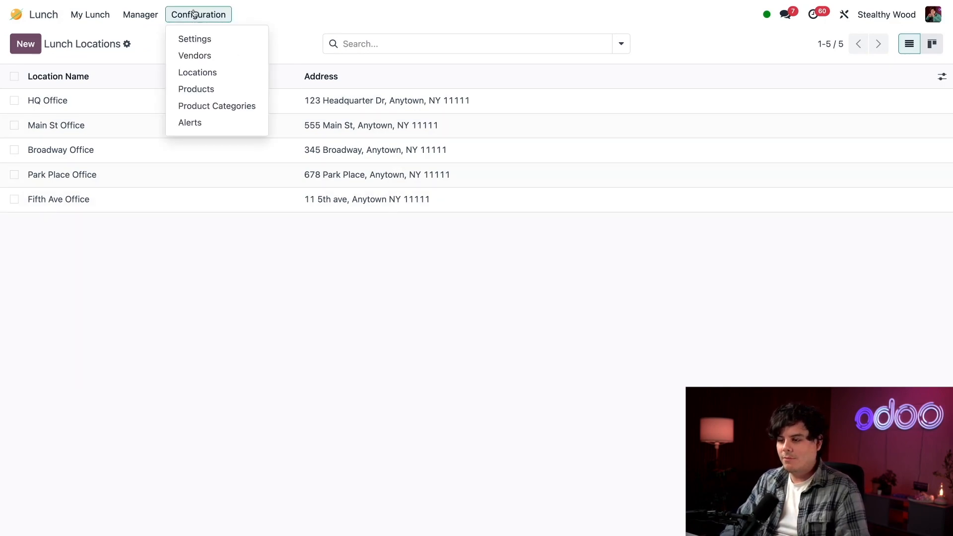
pyautogui.click(197, 58)
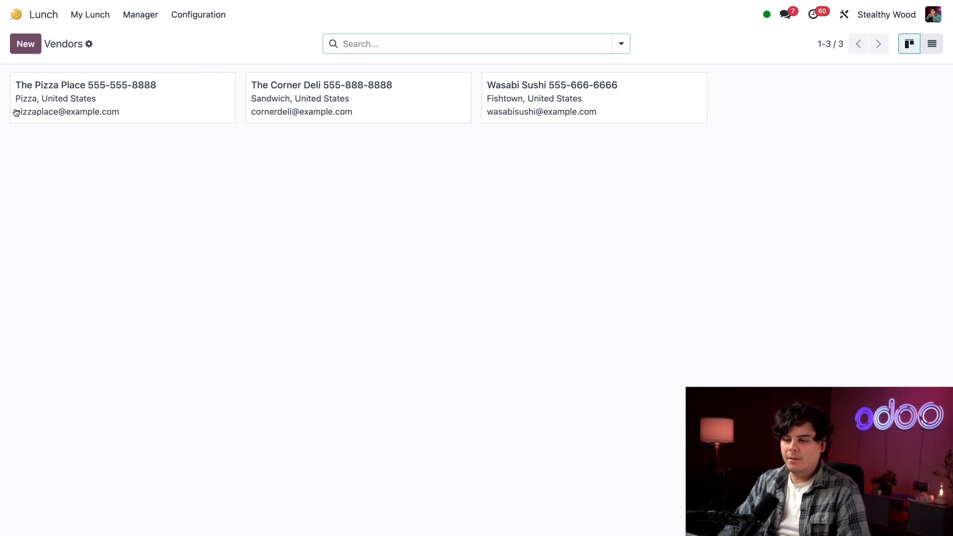
pyautogui.click(25, 48)
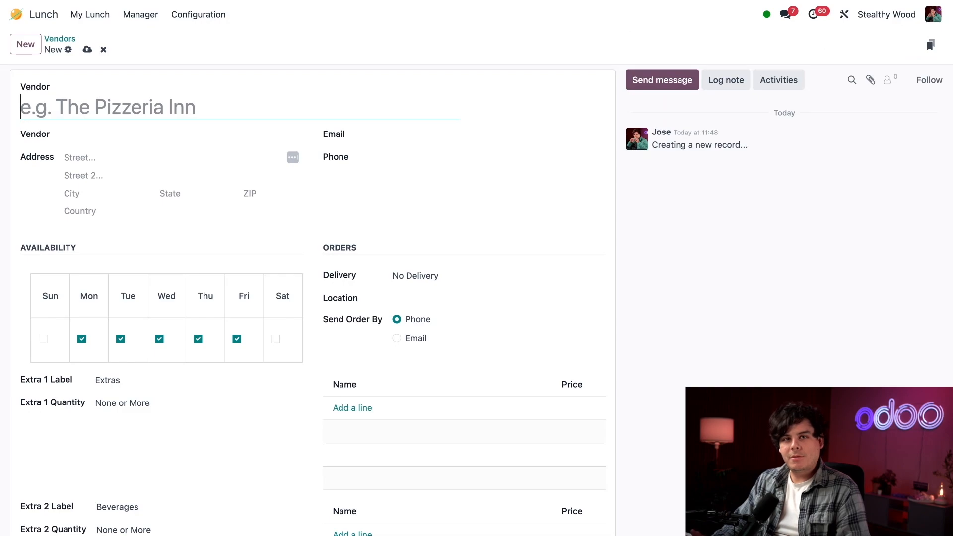
pyautogui.click(97, 133)
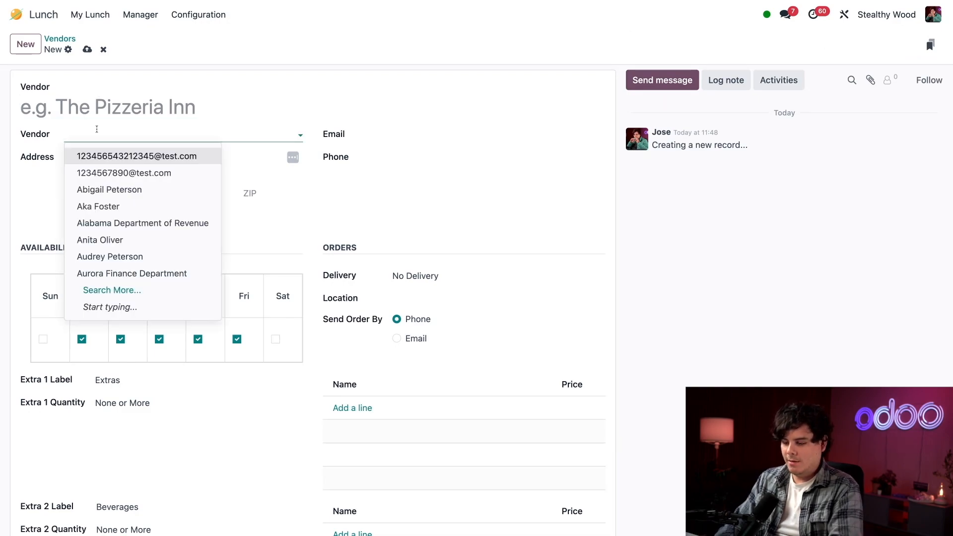
pyautogui.write('The Soup Shack')
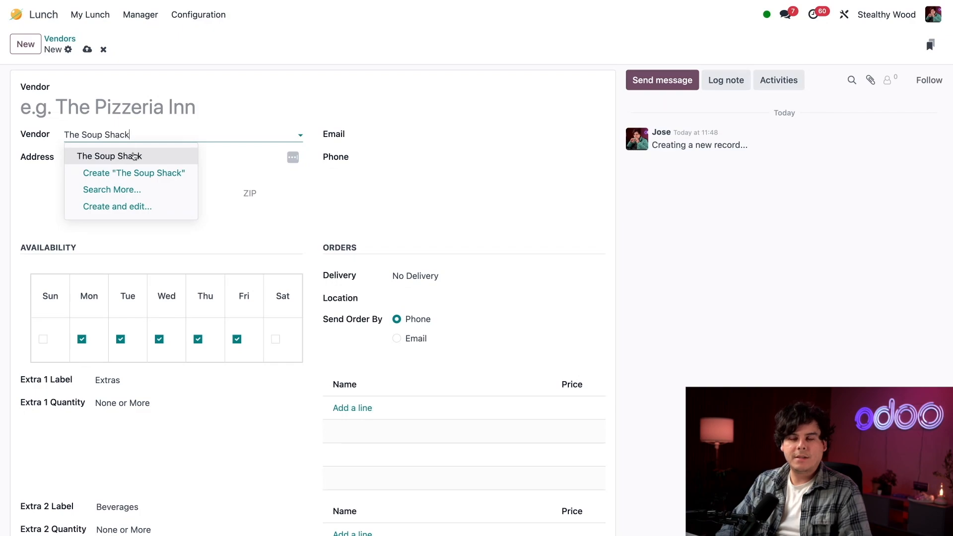
pyautogui.click(134, 157)
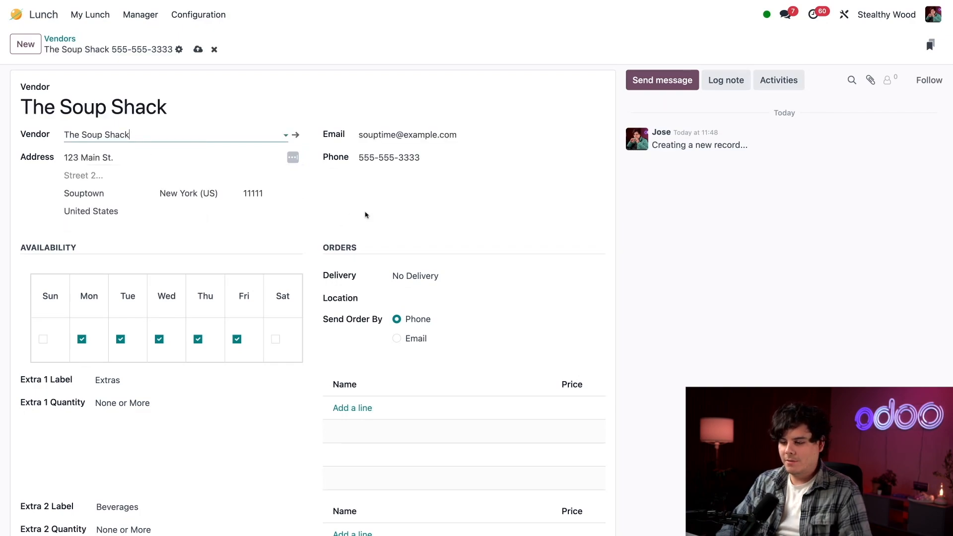
pyautogui.click(366, 215)
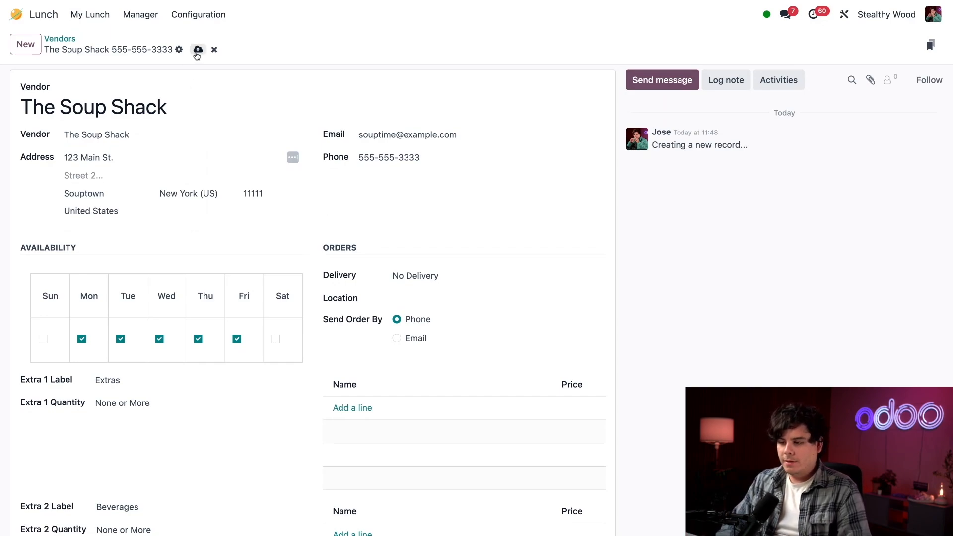
pyautogui.click(198, 49)
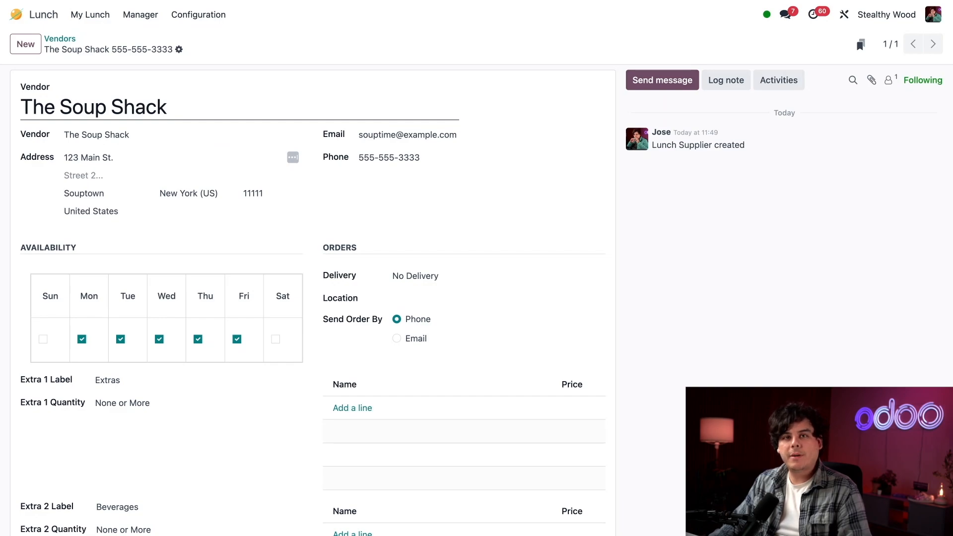
pyautogui.click(191, 109)
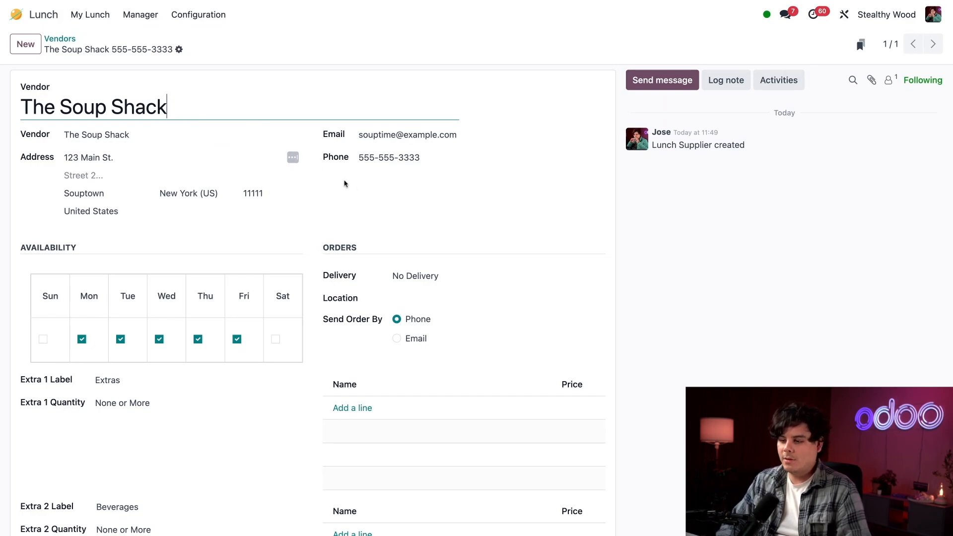
pyautogui.click(393, 220)
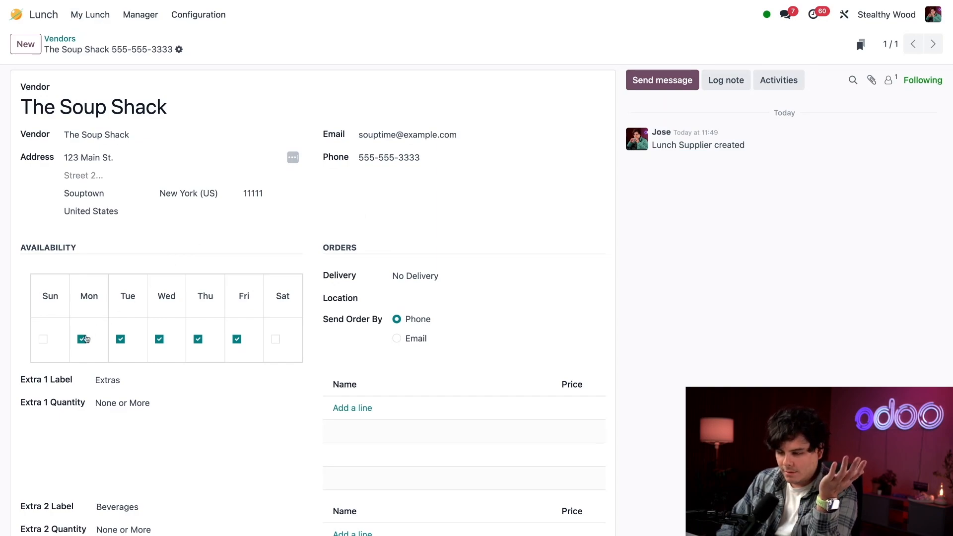
# - Remove Monday from The Soup Shack's availability and set its orders to Delivery for the HQ Office location
pyautogui.click(82, 339)
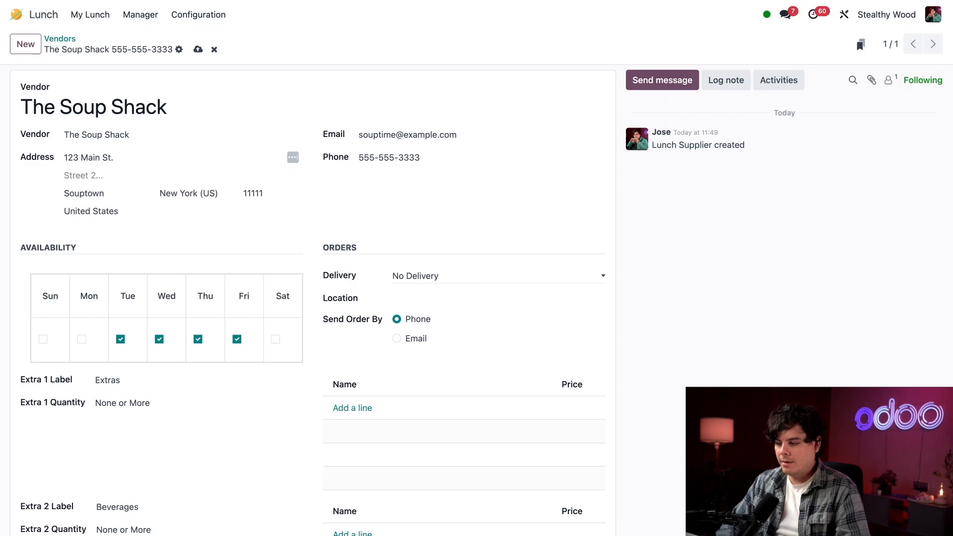
pyautogui.click(475, 270)
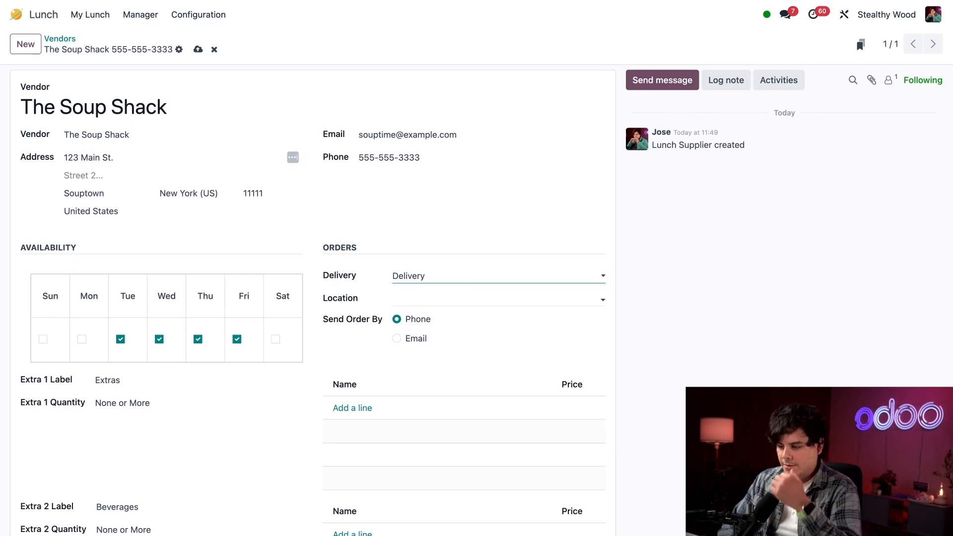
pyautogui.click(449, 300)
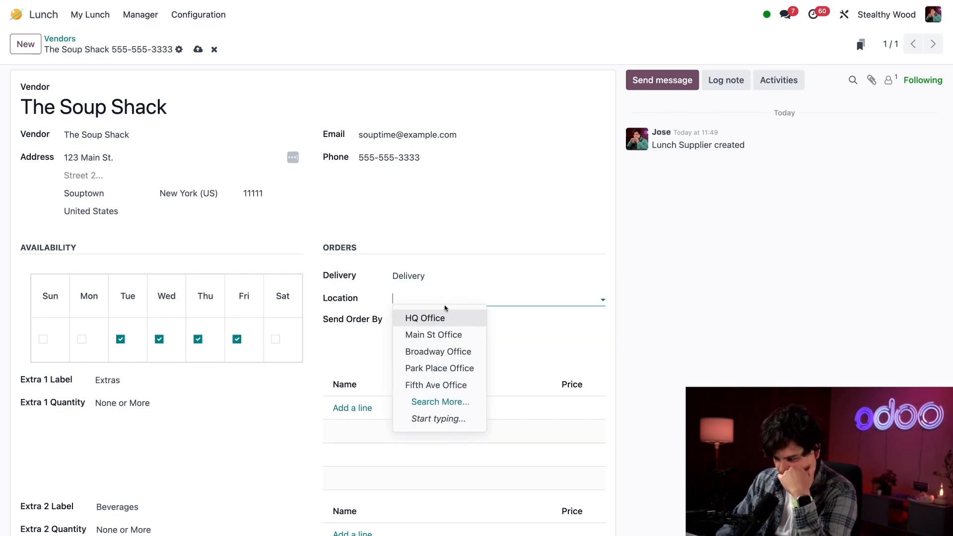
pyautogui.click(433, 318)
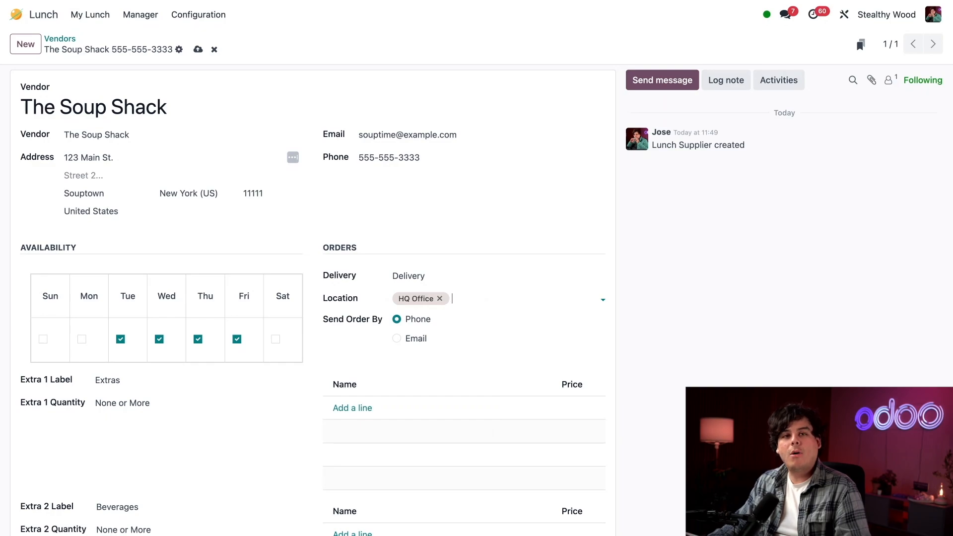
# - Have The Soup Shack's orders sent by Email with an order time of 11:30 AM
pyautogui.scroll(-3, 390, 253)
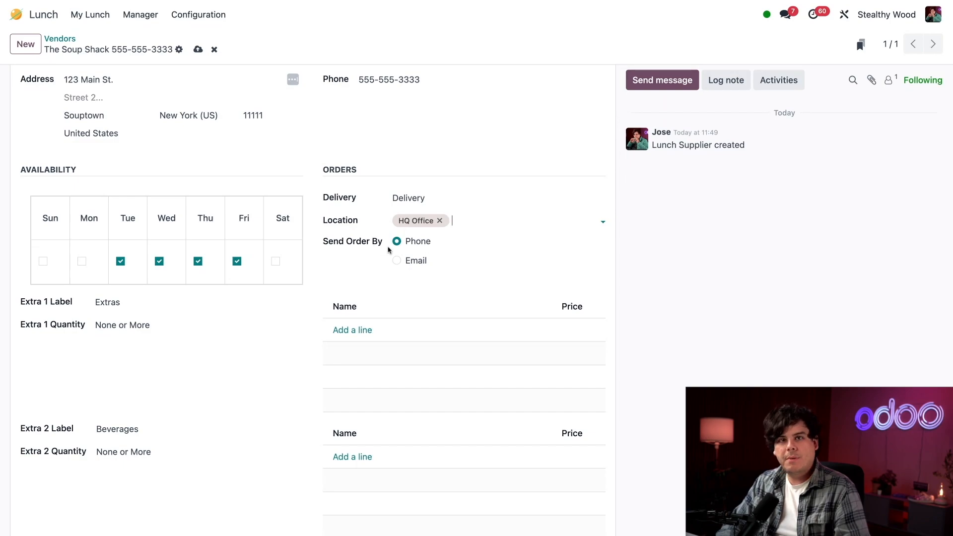
pyautogui.click(396, 260)
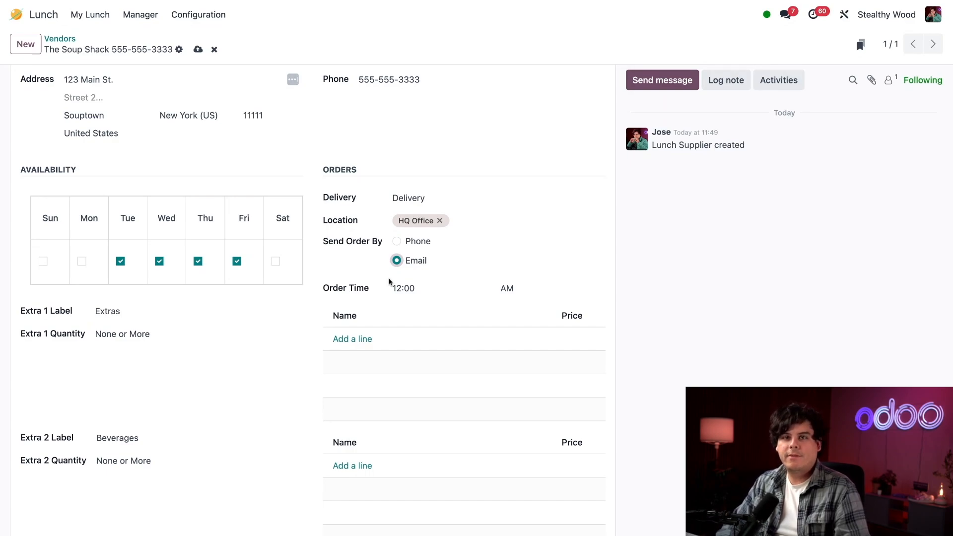
pyautogui.click(399, 289)
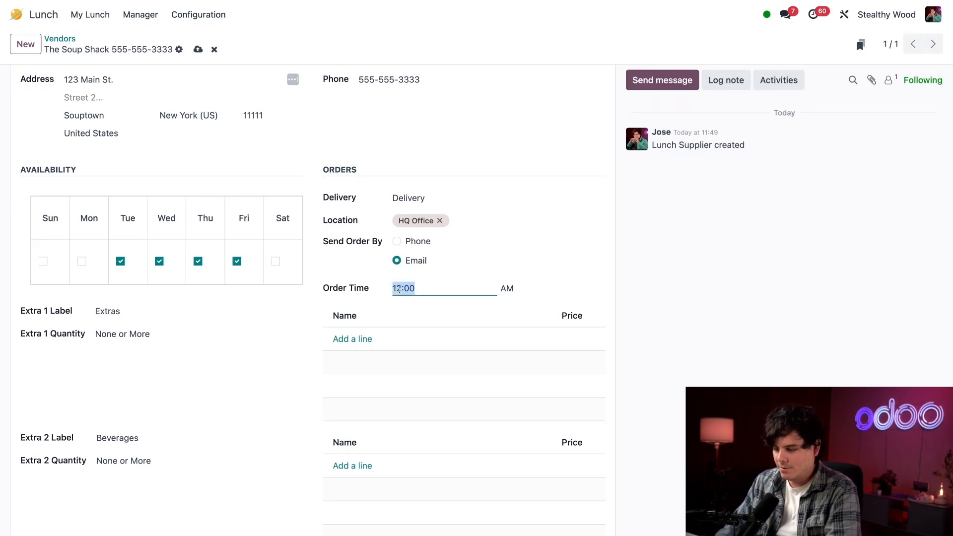
pyautogui.write('11:30')
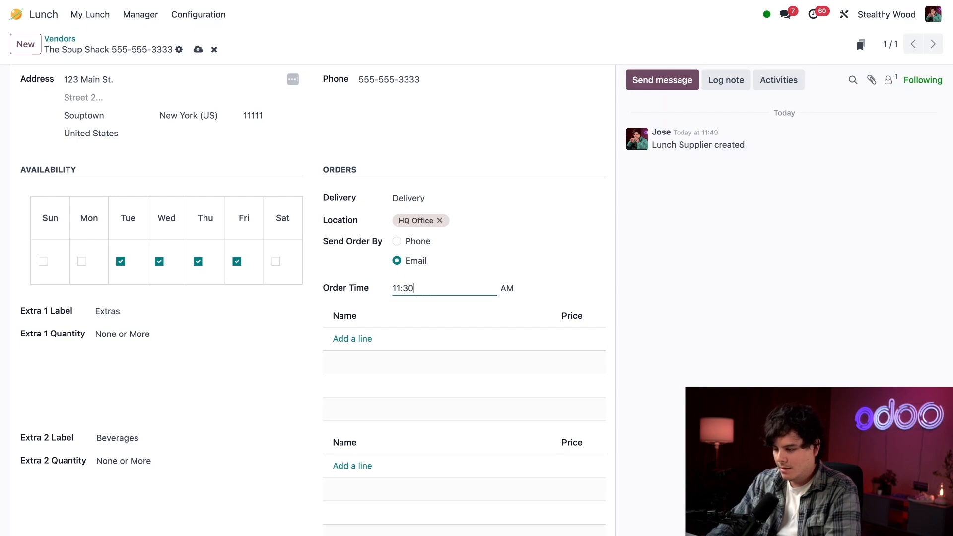
pyautogui.click(302, 327)
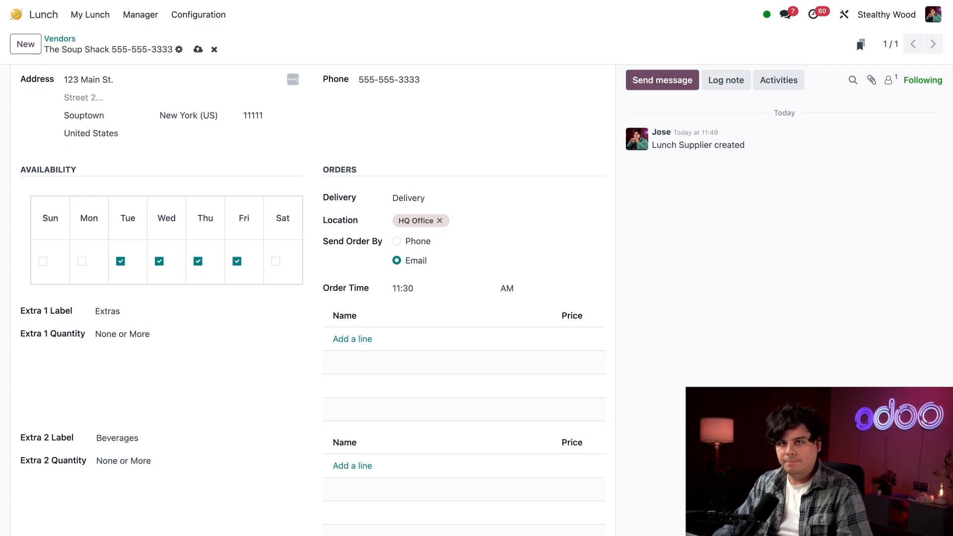
# - Cycle the Extra 1 Quantity through One or More and Only One, and return it to None or More
pyautogui.scroll(-3, 312, 298)
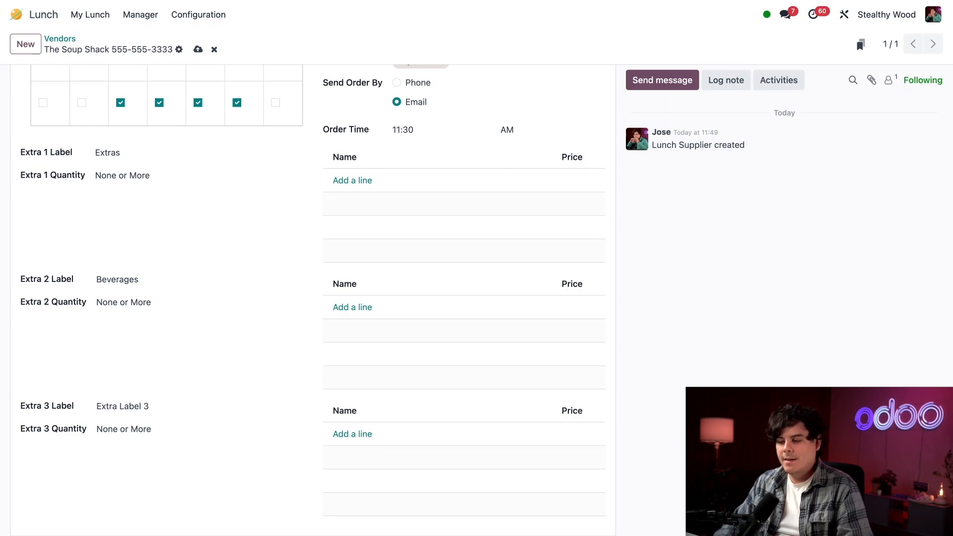
pyautogui.scroll(1, 234, 185)
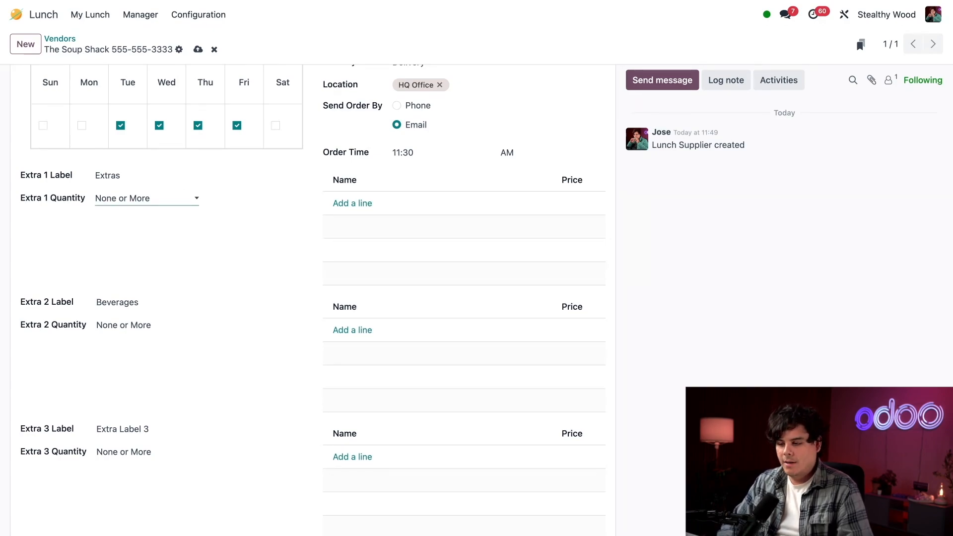
pyautogui.press('Down')
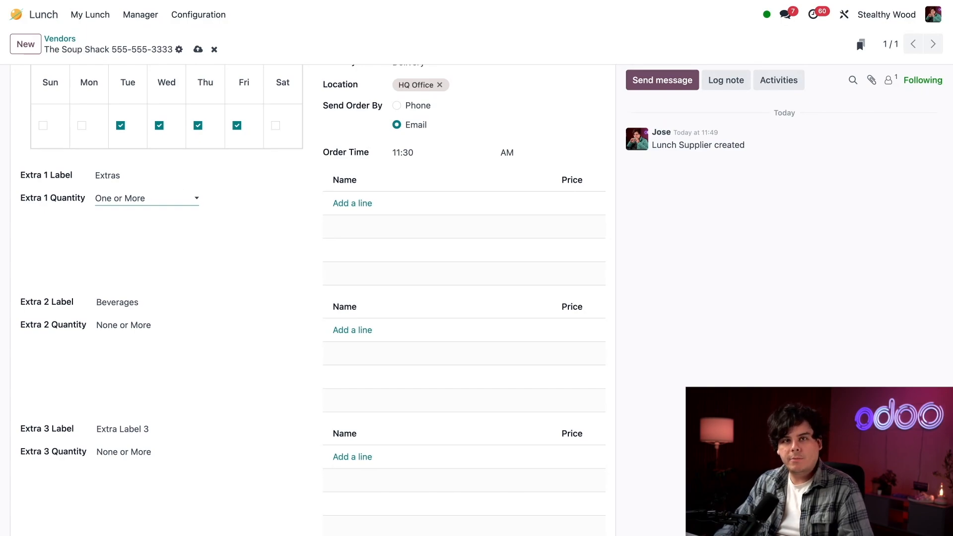
pyautogui.press('Down')
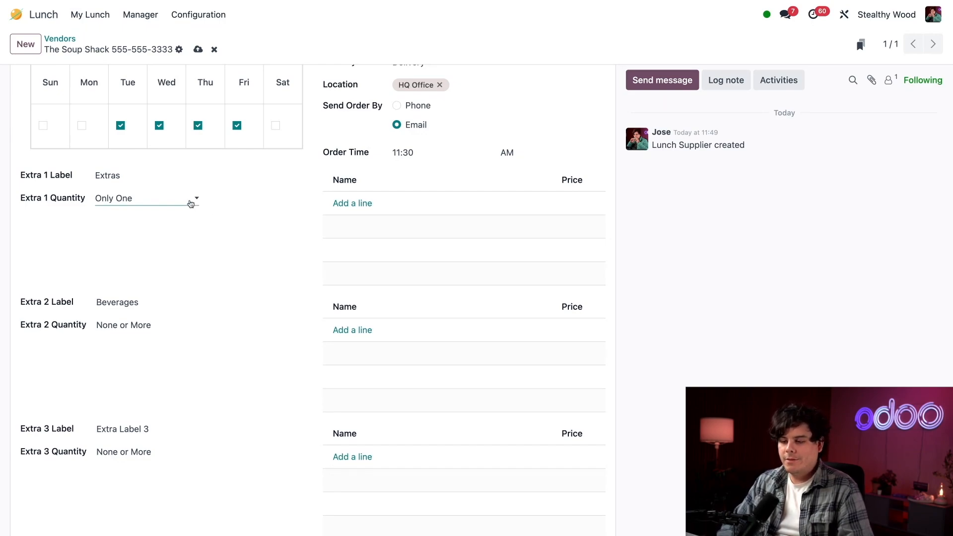
pyautogui.click(191, 204)
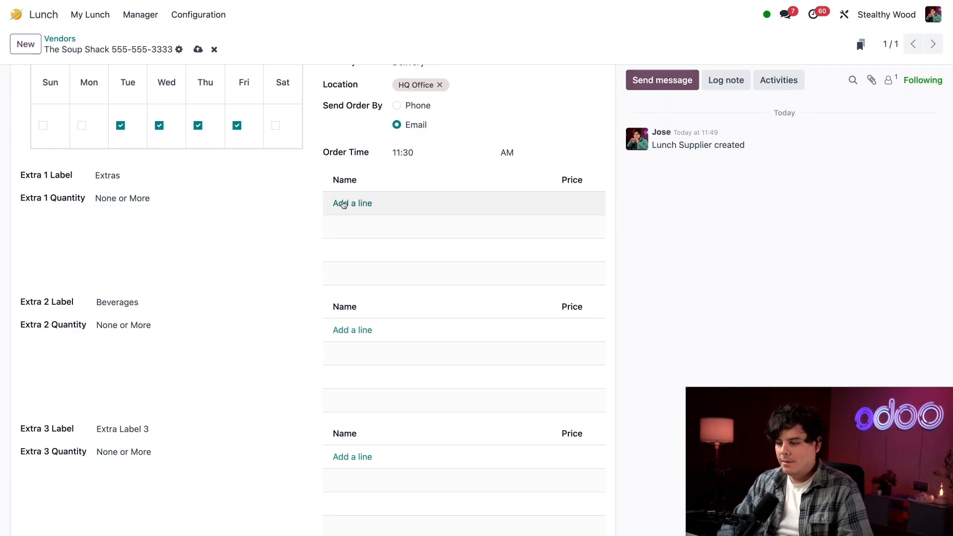
# - Add a Bread Bowl priced at $5.00 to the vendor's Extra 1 list
pyautogui.click(342, 204)
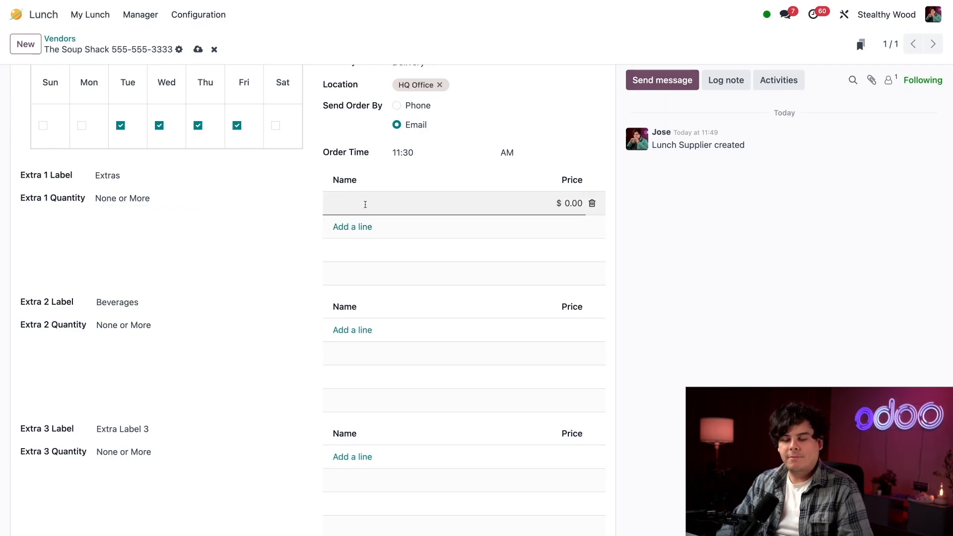
pyautogui.write('Bread B')
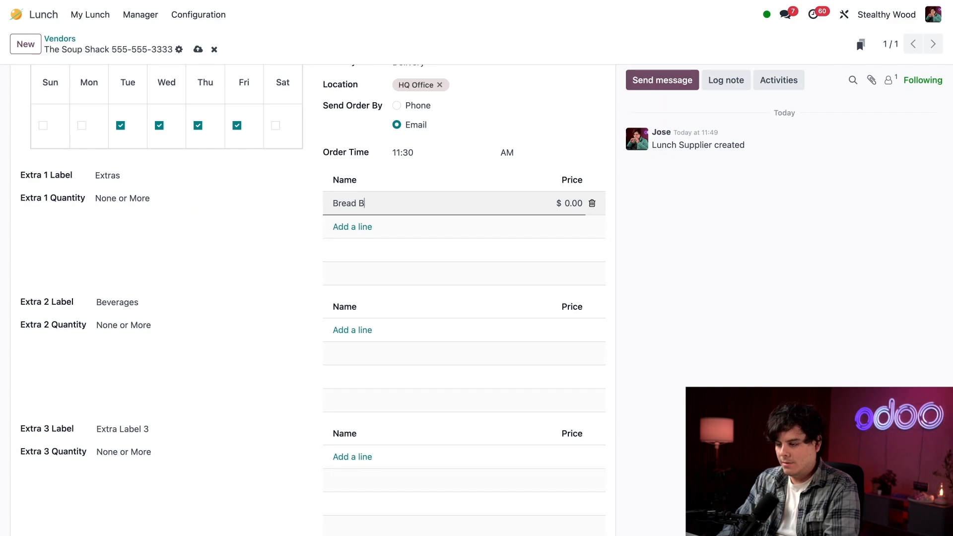
pyautogui.write('owl')
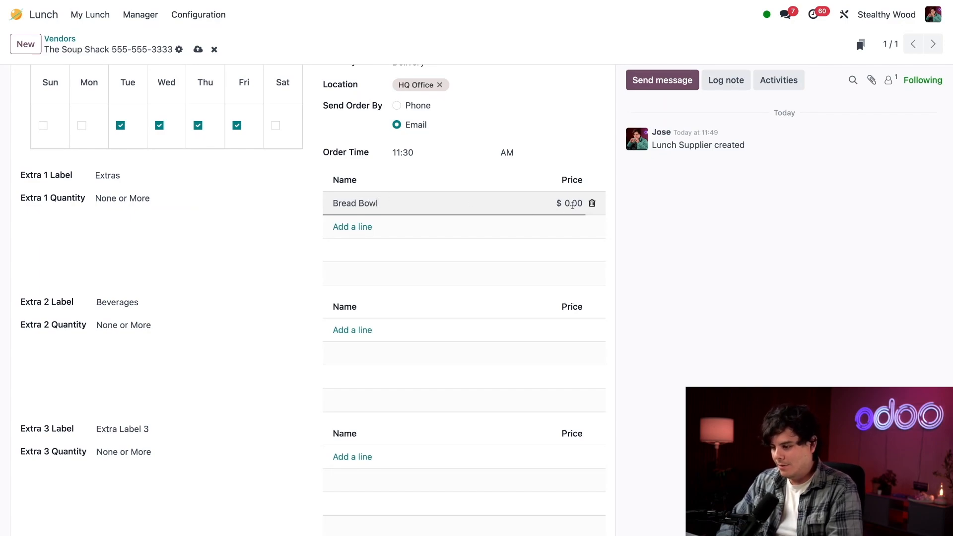
pyautogui.click(573, 204)
pyautogui.write('5')
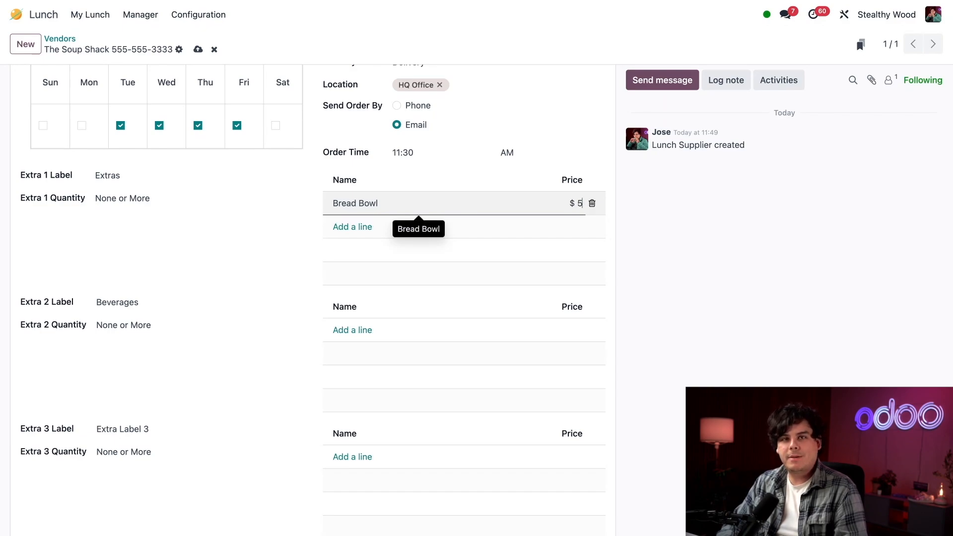
# - Add a Bread Roll priced at $1.00 as another Extra 1 item
pyautogui.click(364, 228)
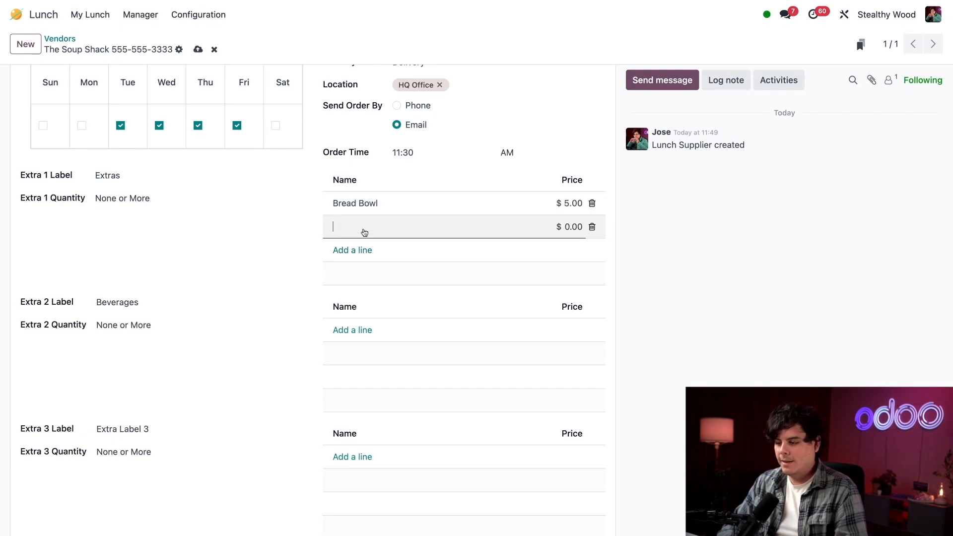
pyautogui.write('Bre')
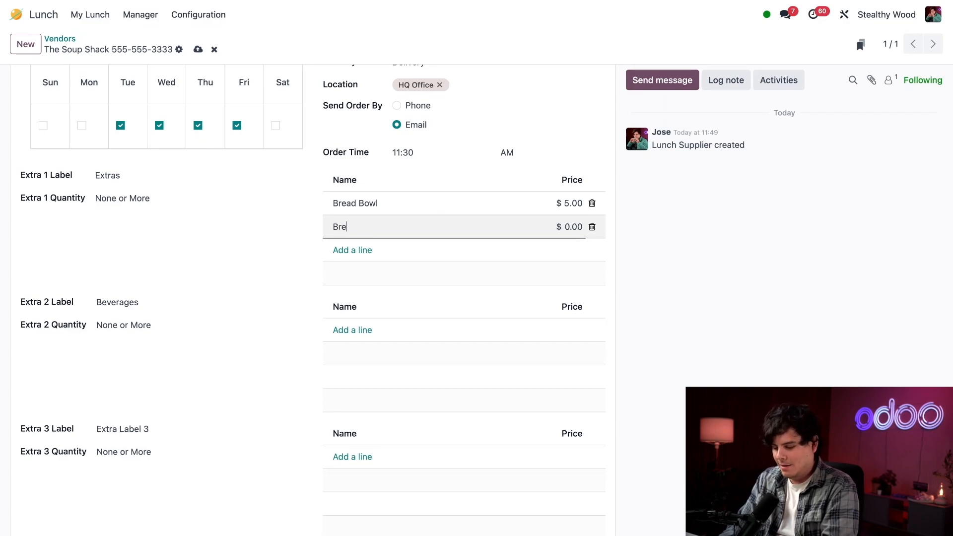
pyautogui.write('ad Roll')
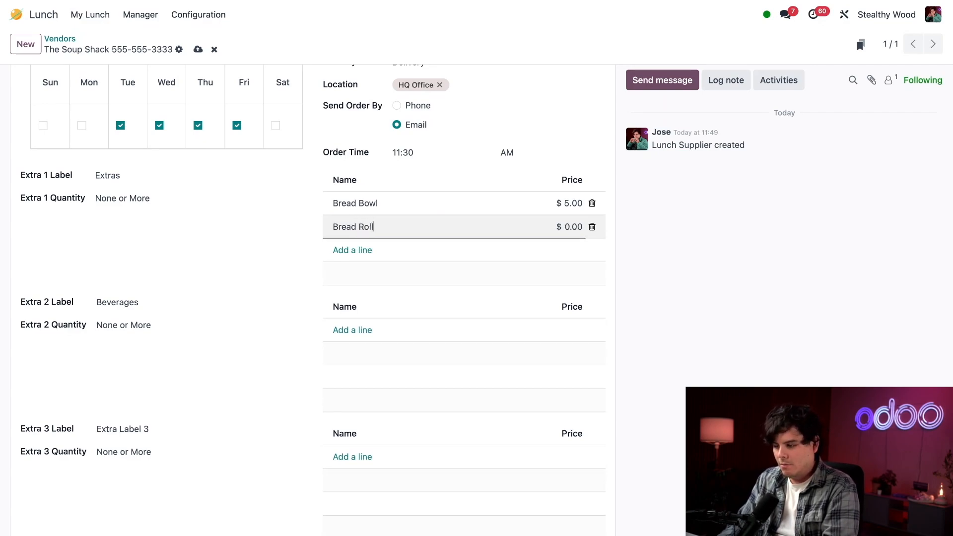
pyautogui.click(575, 226)
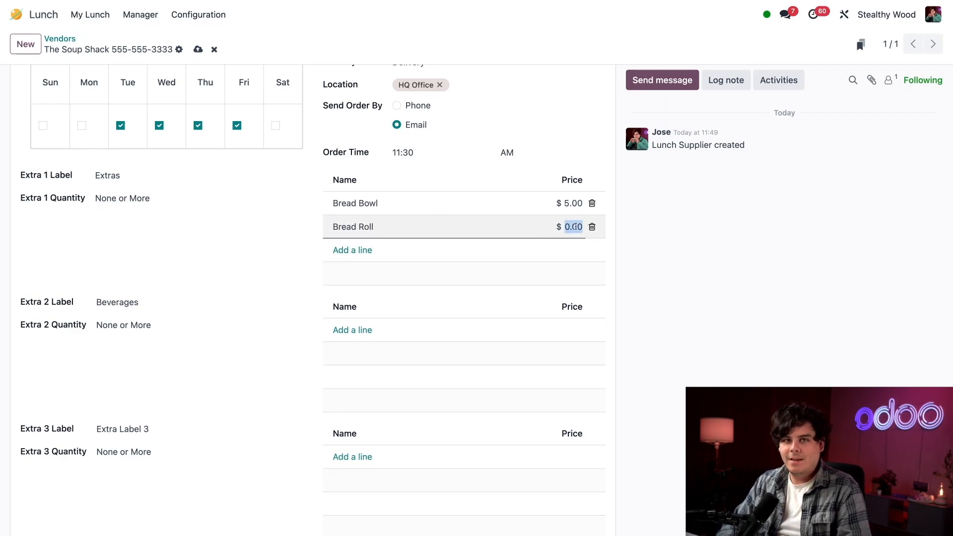
pyautogui.write('1')
pyautogui.click(324, 229)
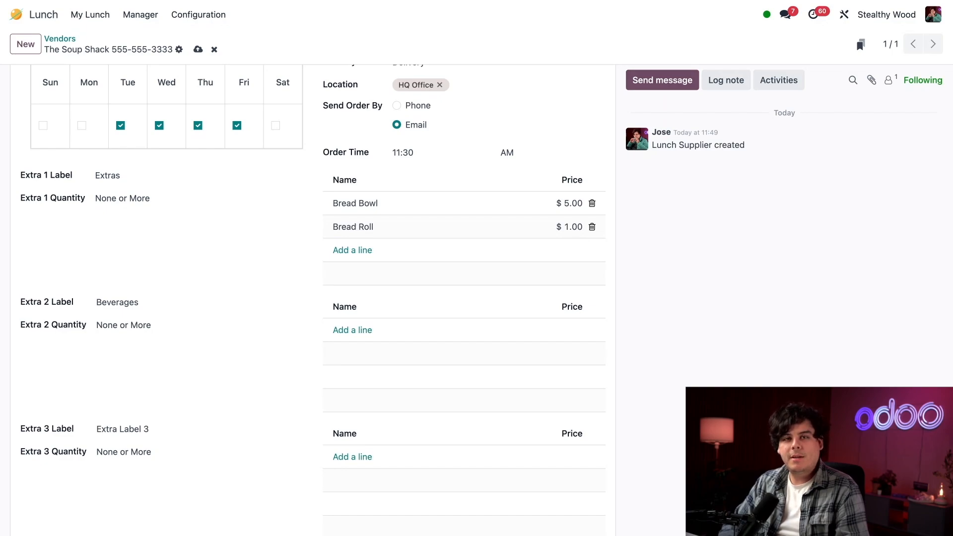
# - Set the Extra 2 Quantity for Beverages to Only One
pyautogui.scroll(-1, 287, 252)
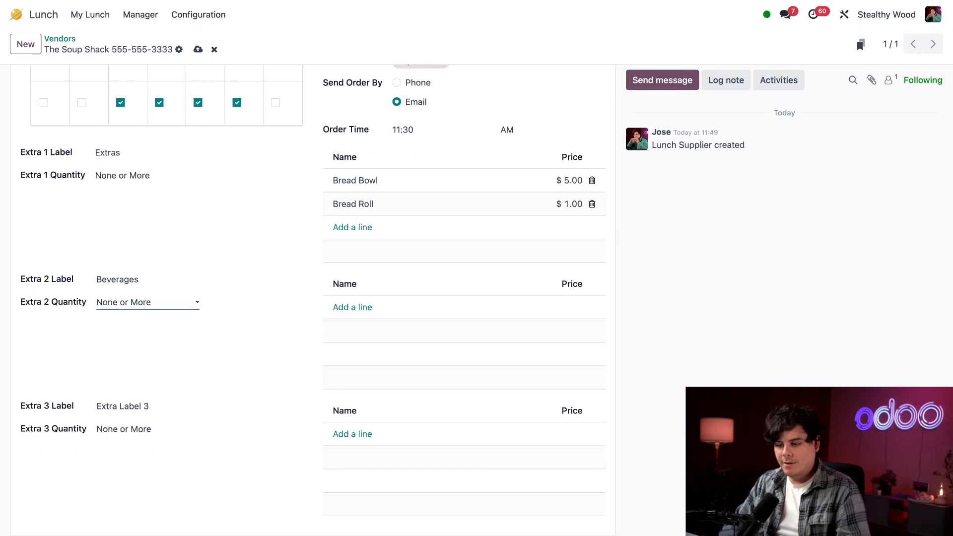
pyautogui.click(157, 306)
pyautogui.click(157, 307)
pyautogui.click(161, 318)
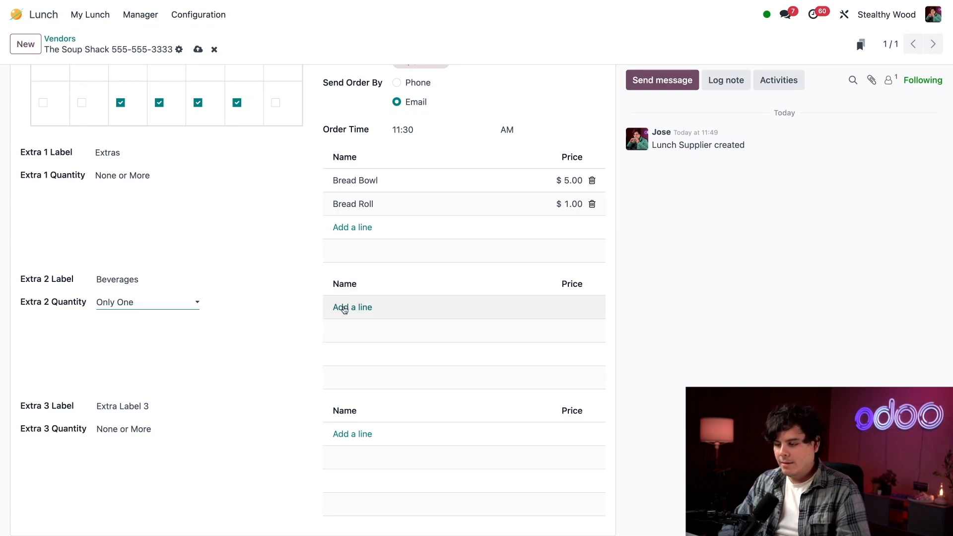
# - Add Soda, Diet Soda and Water to the Beverages extras at the default price and save the vendor
pyautogui.click(344, 308)
pyautogui.write('Soda')
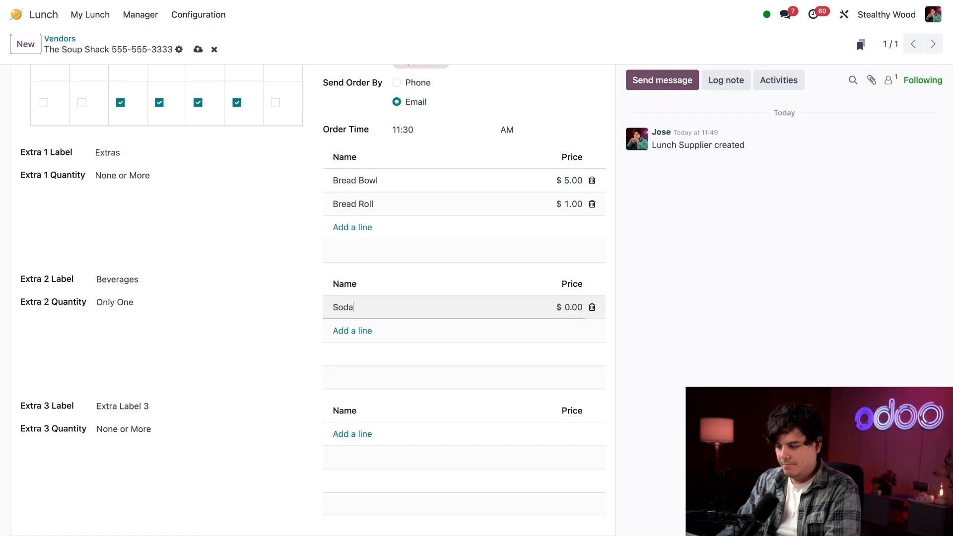
pyautogui.press('Return')
pyautogui.write('Di')
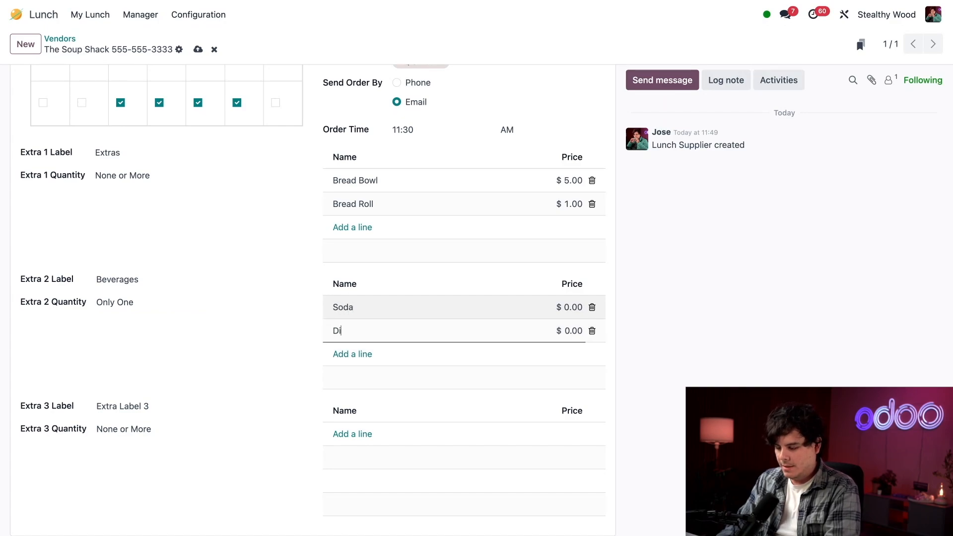
pyautogui.write('et Soda')
pyautogui.press('Return')
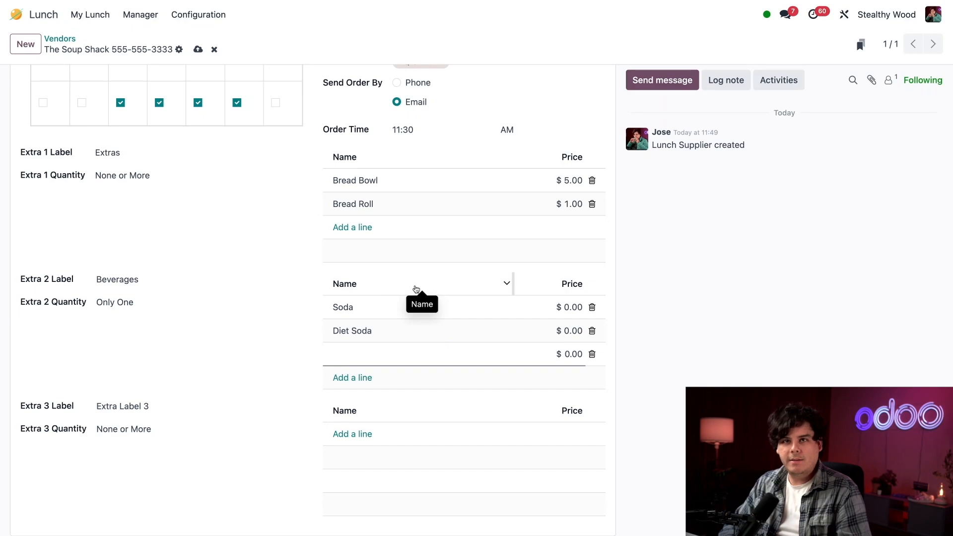
pyautogui.write('Water')
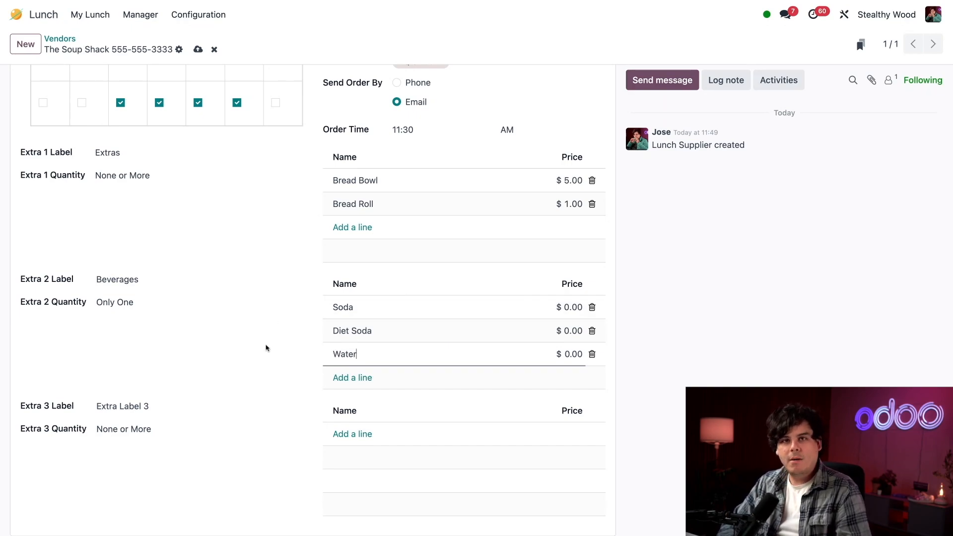
pyautogui.click(267, 347)
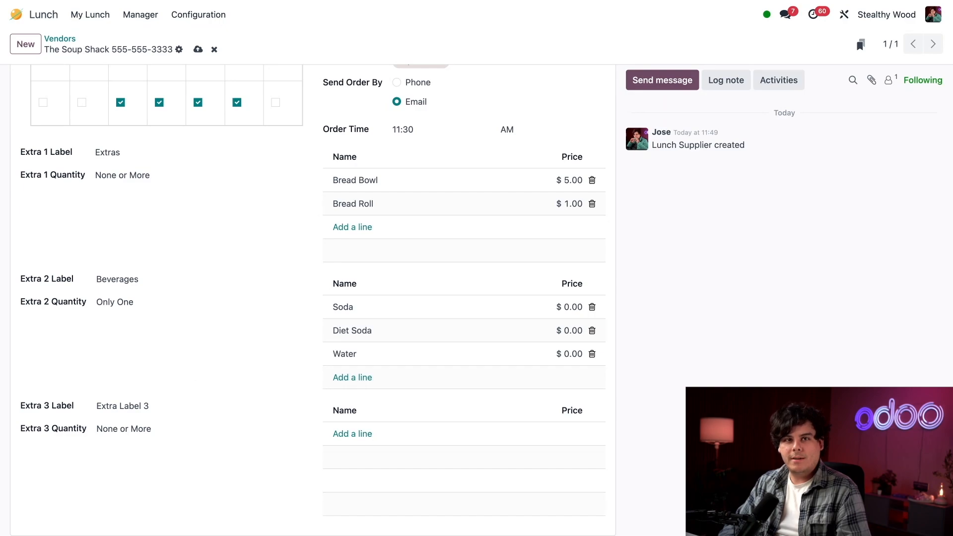
pyautogui.click(198, 49)
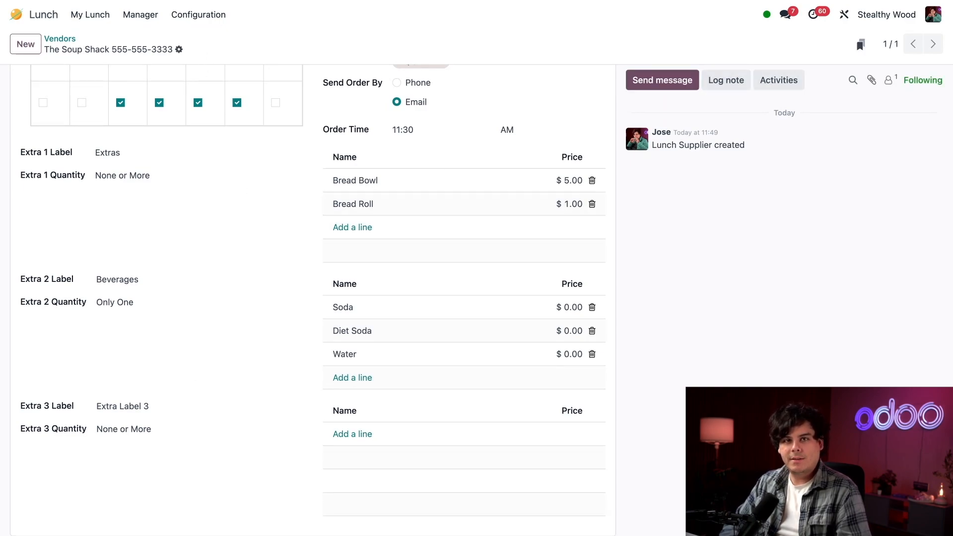
# - View the lunch product categories, look at a blank category form without keeping it, and open the existing Soup category
pyautogui.scroll(5, 247, 270)
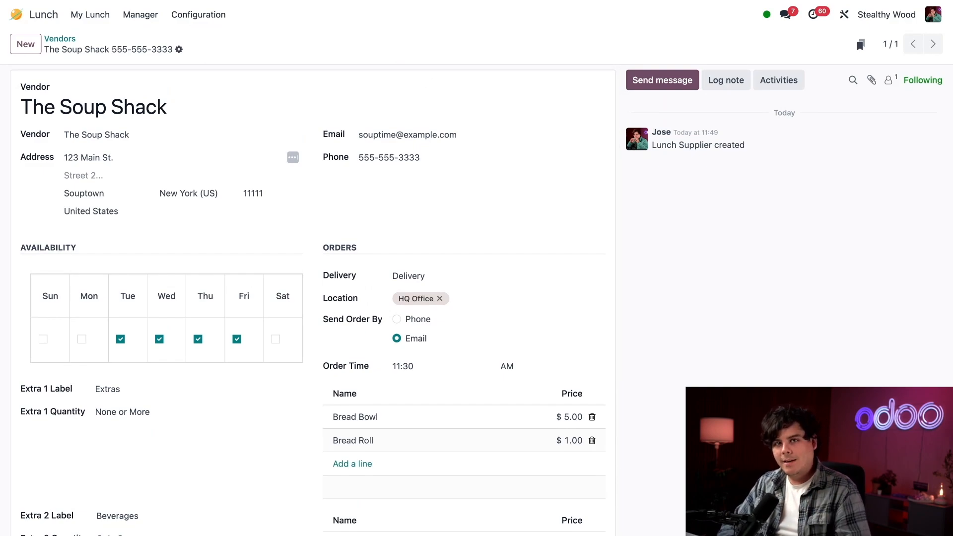
pyautogui.click(195, 15)
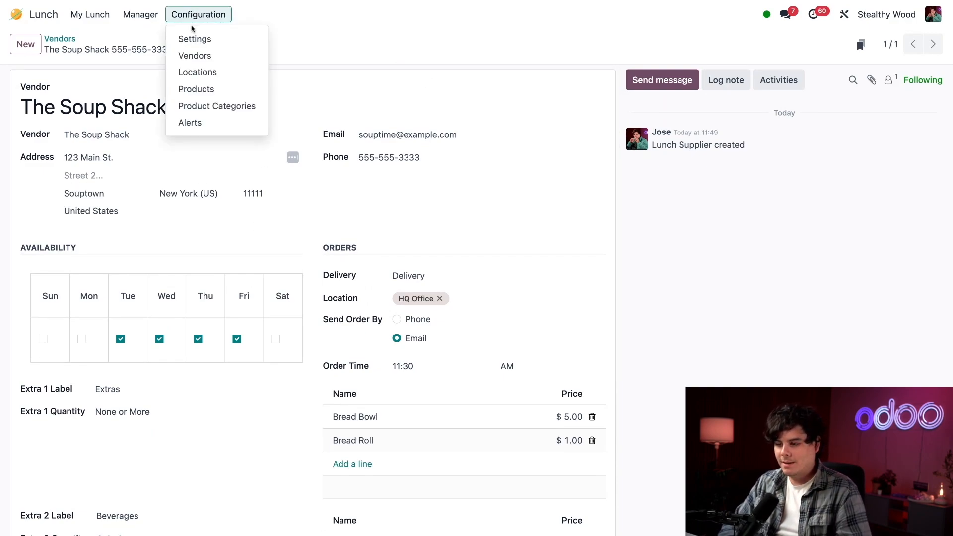
pyautogui.click(200, 107)
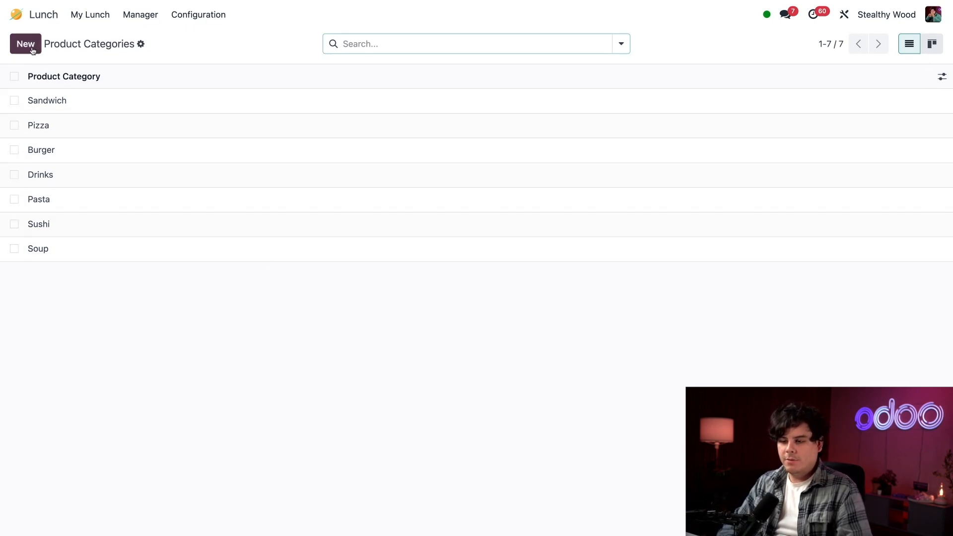
pyautogui.click(29, 46)
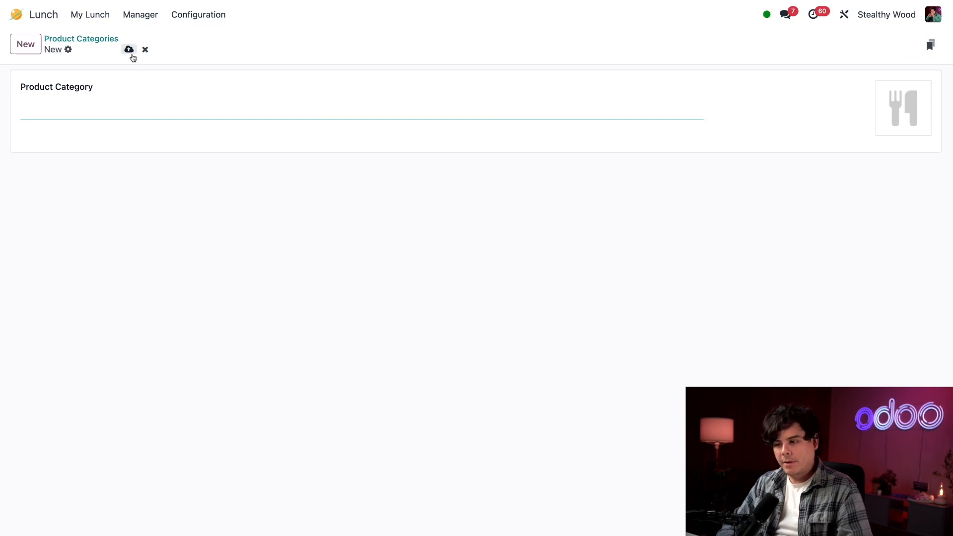
pyautogui.click(145, 49)
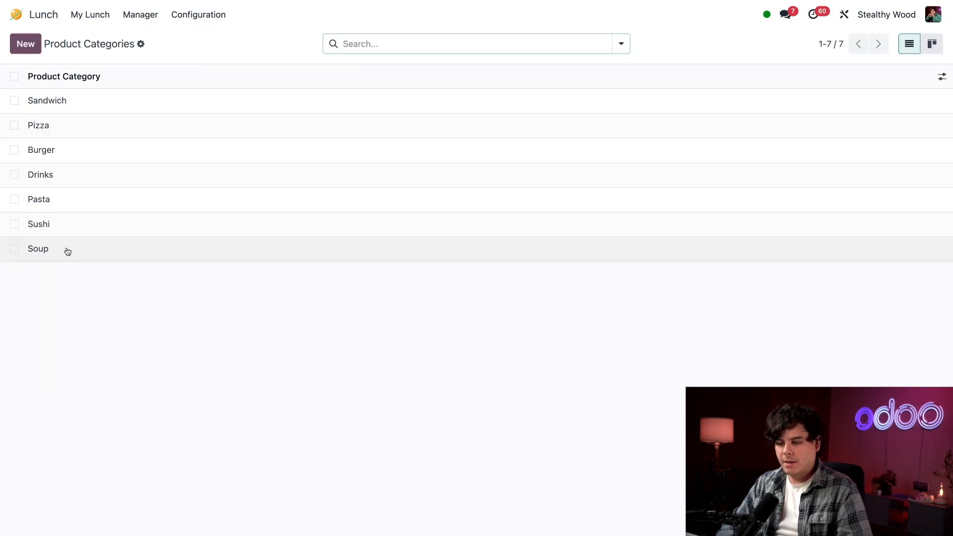
pyautogui.click(68, 252)
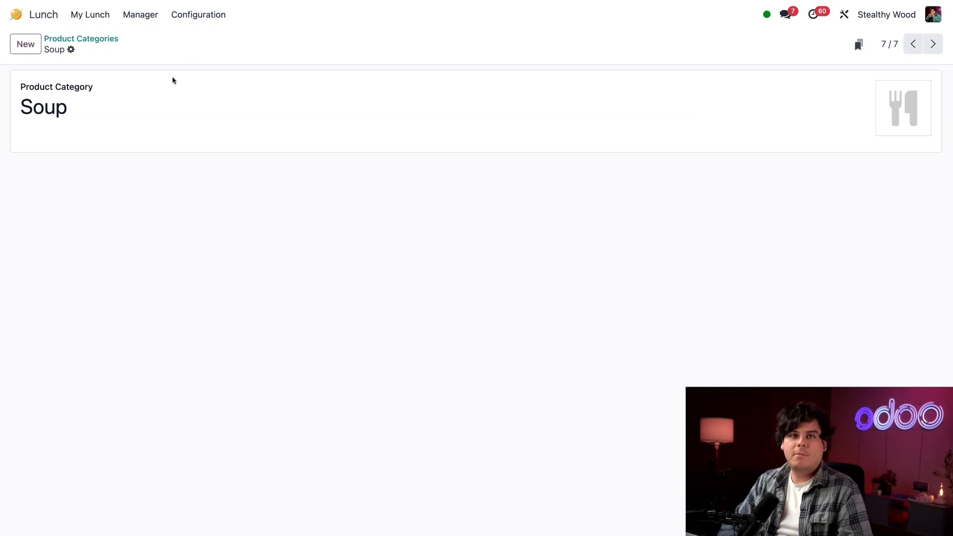
# - Create a new lunch product named Chicken Noodle Soup and assign it to the Soup category
pyautogui.click(199, 16)
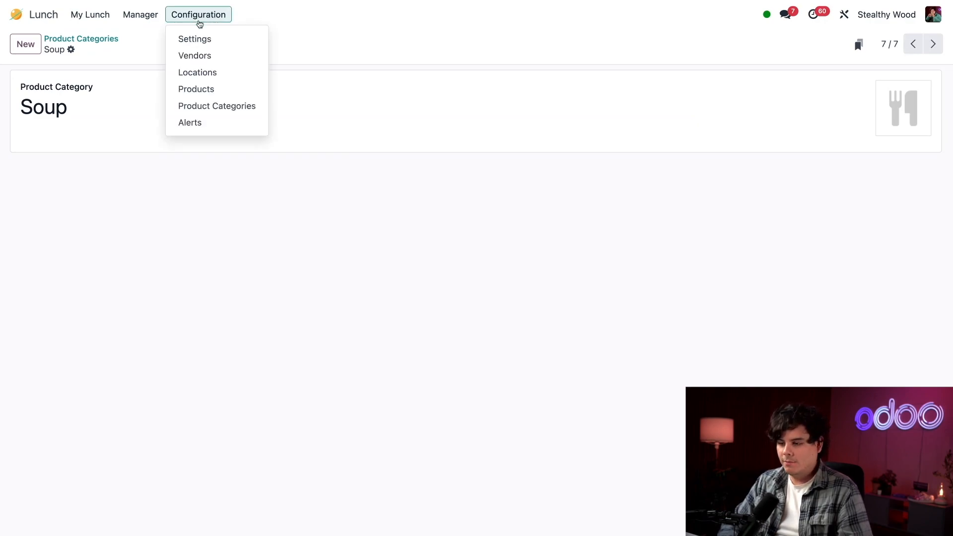
pyautogui.click(201, 89)
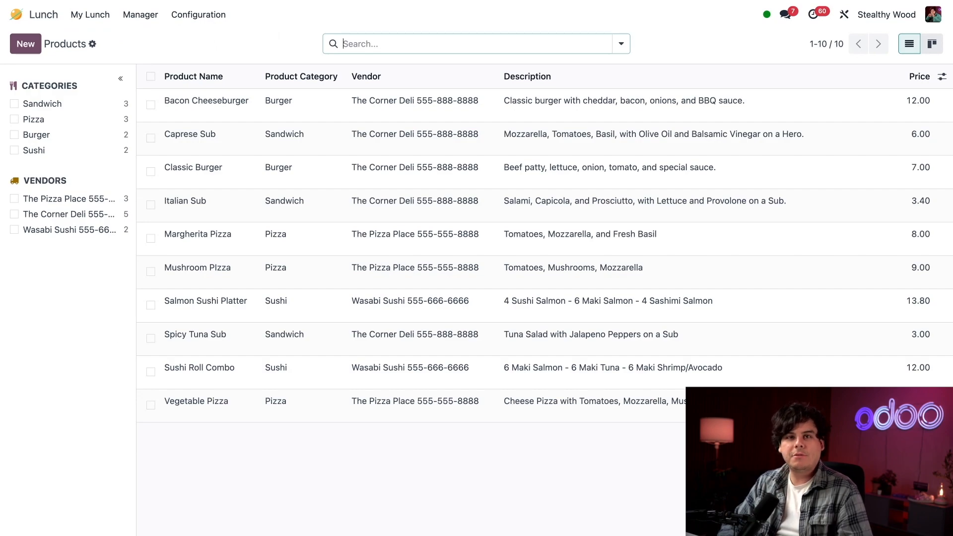
pyautogui.click(26, 44)
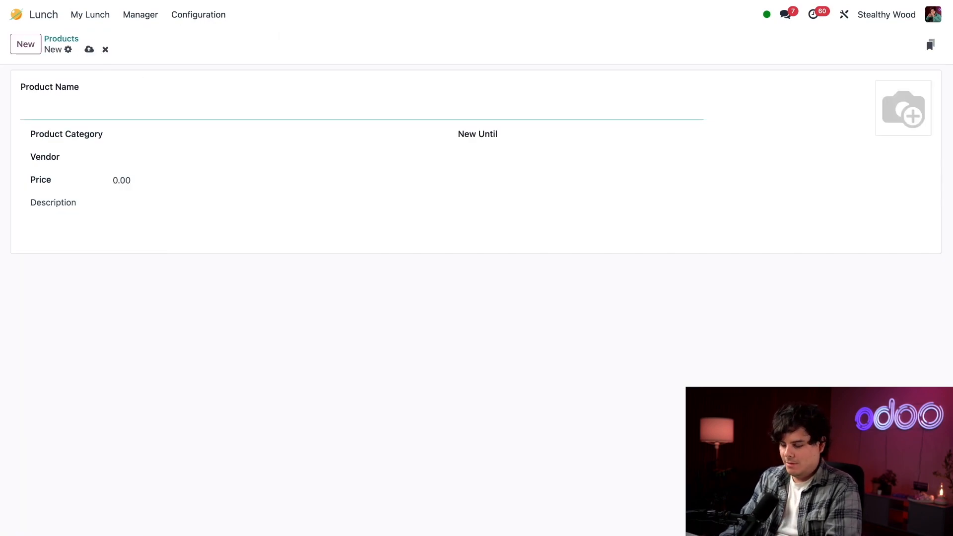
pyautogui.write('Chicken Noodle')
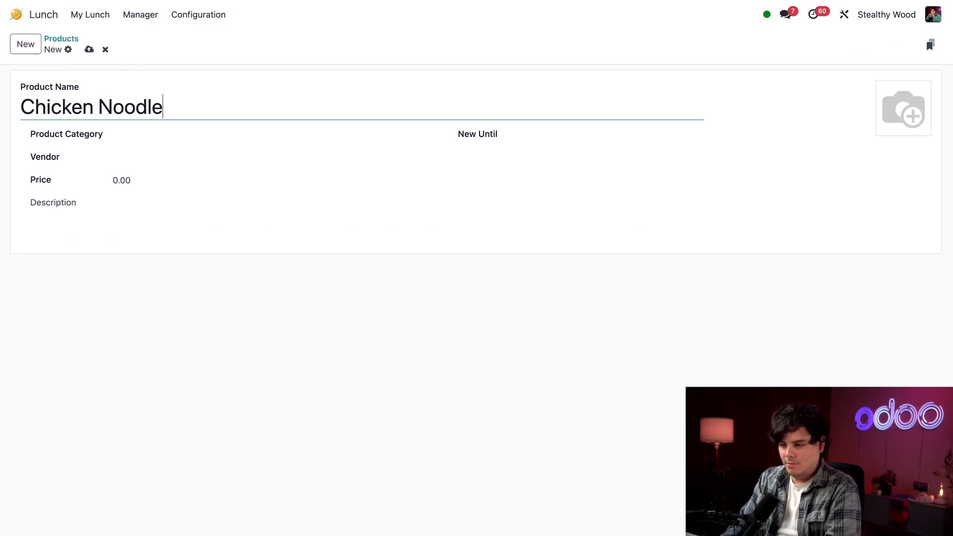
pyautogui.write(' Soup')
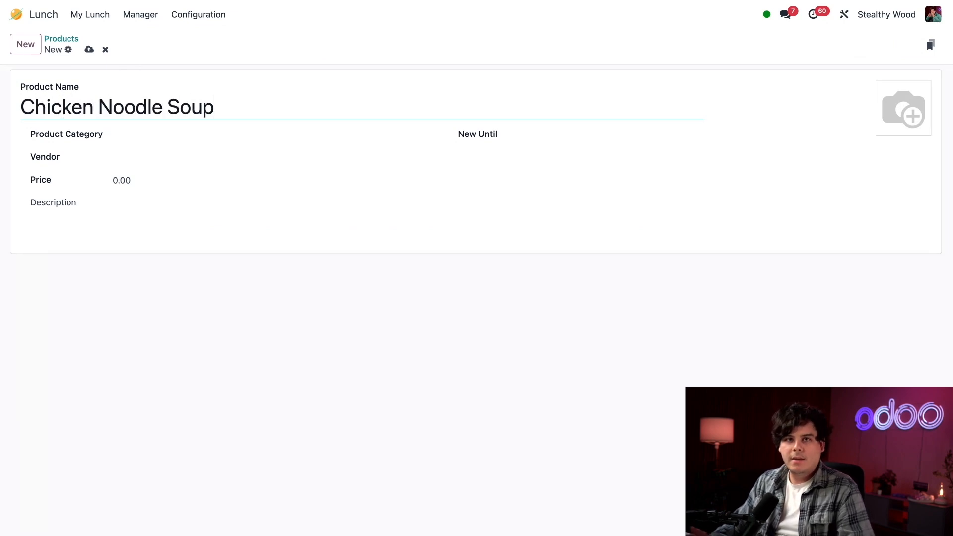
pyautogui.click(145, 133)
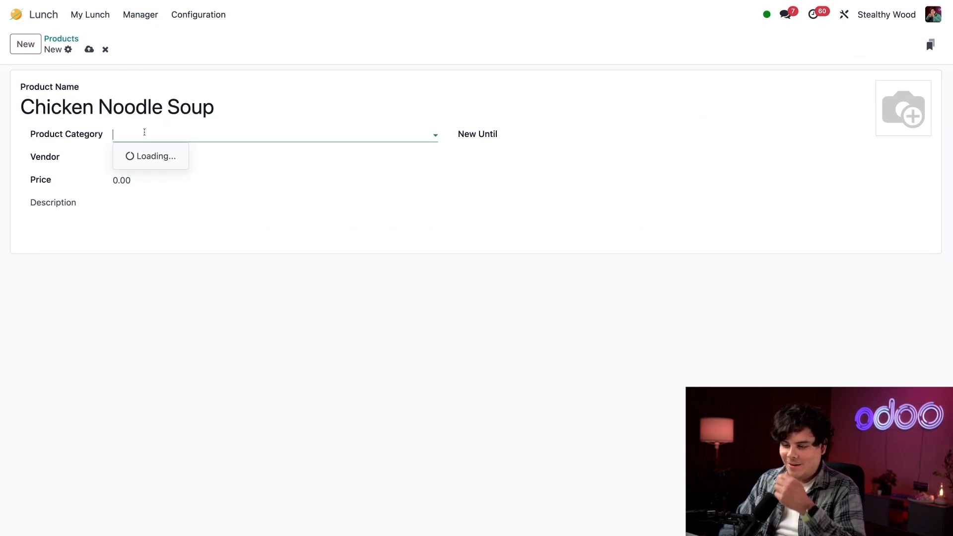
pyautogui.click(141, 255)
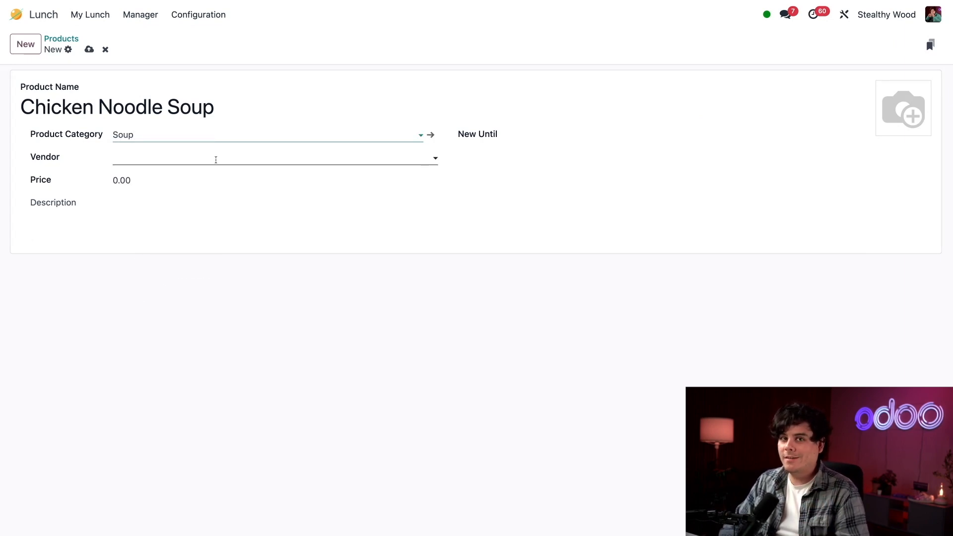
# - Assign The Soup Shack as the product's vendor and set its price to 4.00
pyautogui.click(219, 159)
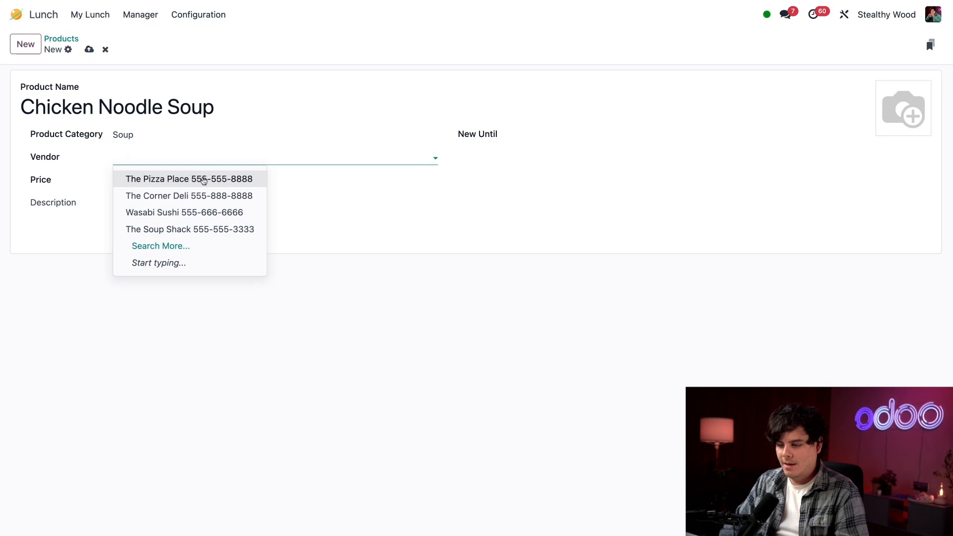
pyautogui.click(184, 229)
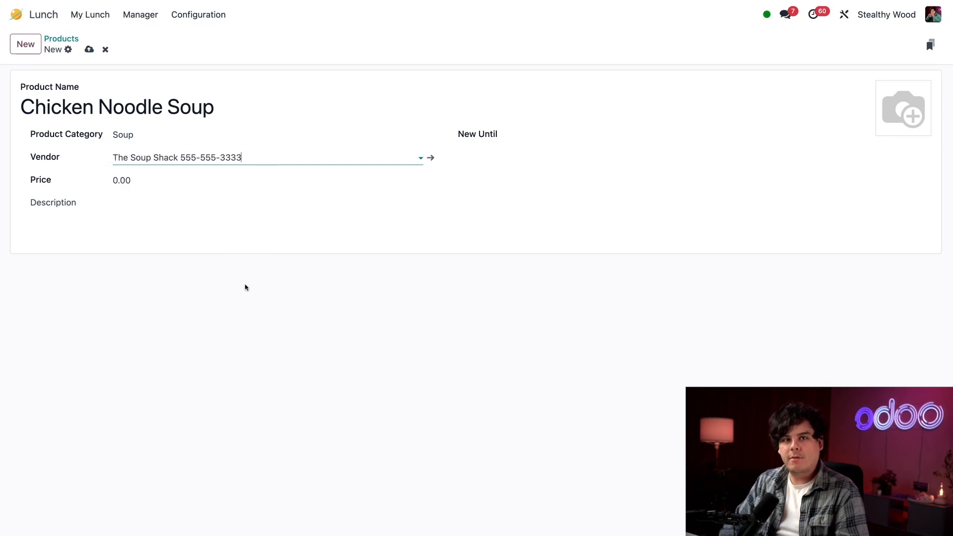
pyautogui.click(150, 181)
pyautogui.write('4')
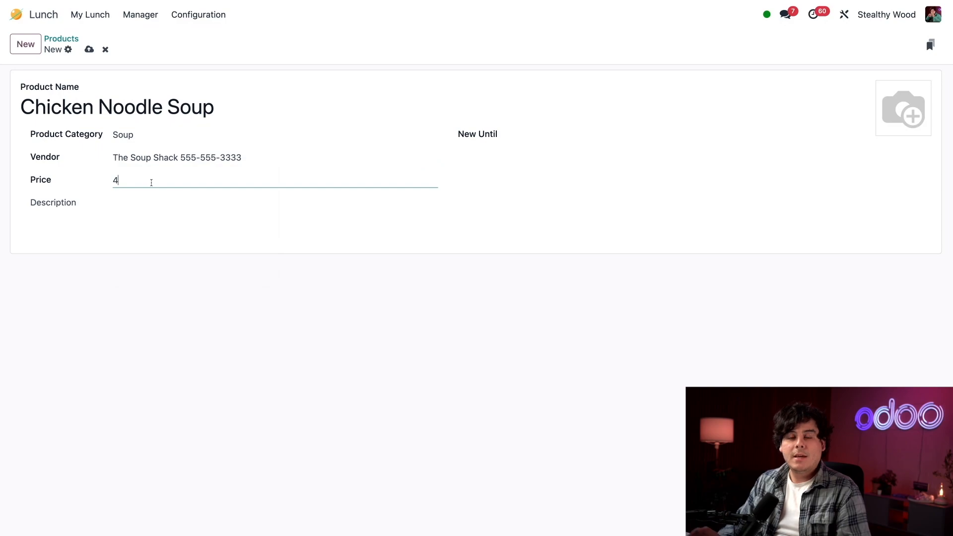
pyautogui.press('Tab')
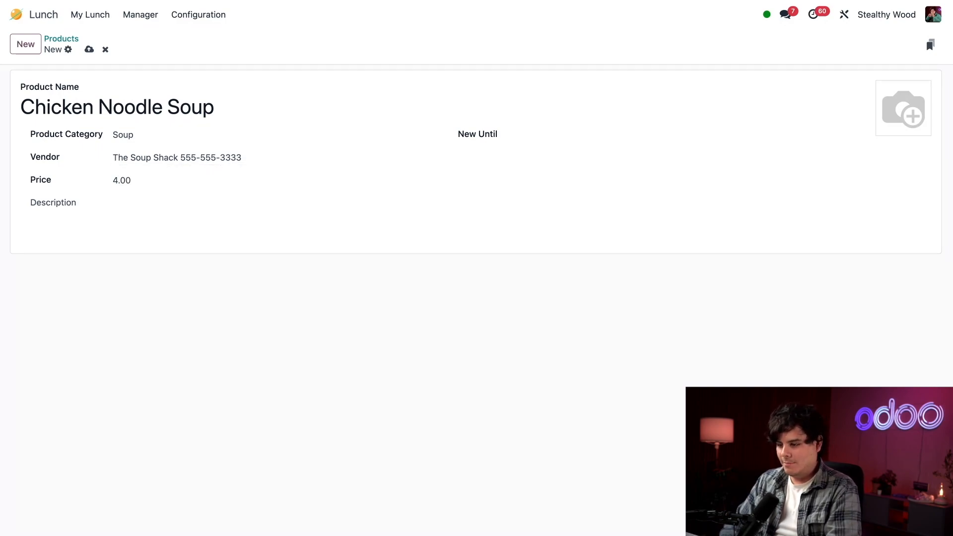
pyautogui.hotkey('shift', 'Tab')
# - Enter the product description "Chicken, carrots, onions, celery, and noodles, cooked in a vegetable broth."
pyautogui.click(321, 211)
pyautogui.click(280, 218)
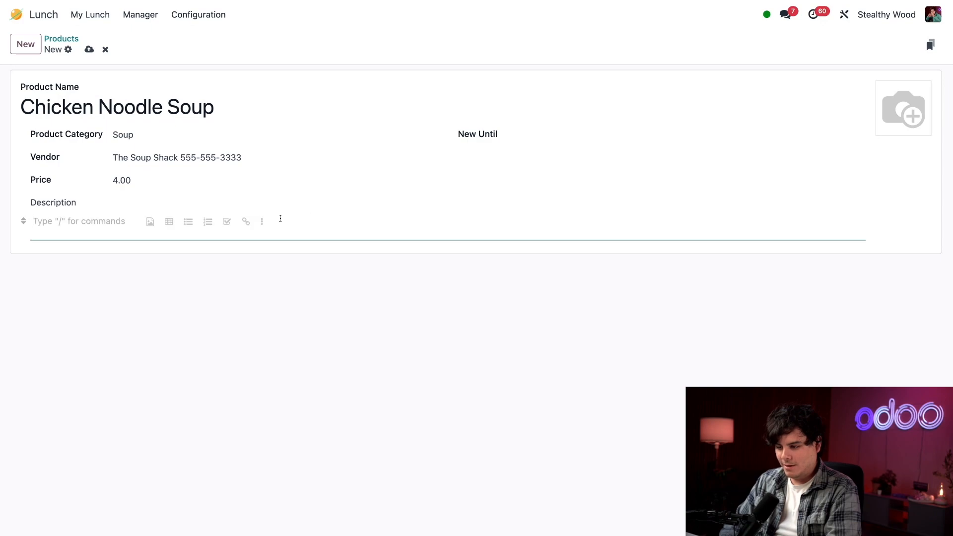
pyautogui.write('Chicken, carrots, onions, celery, and noodles, cooked in a vegetable broth.')
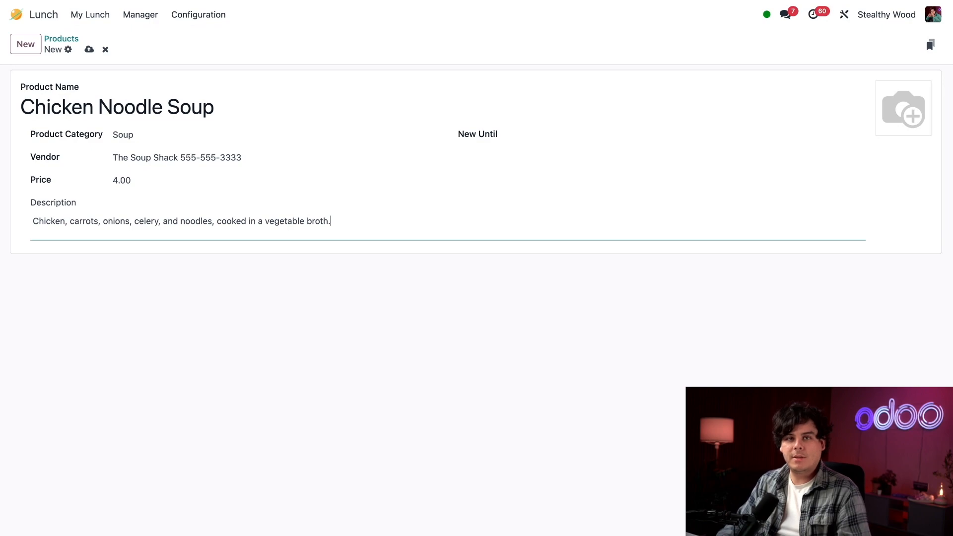
pyautogui.click(330, 333)
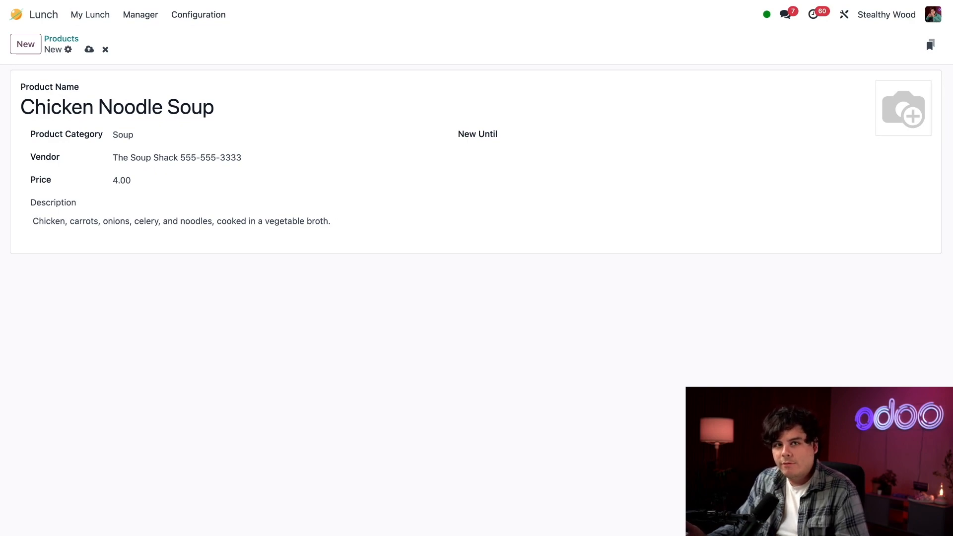
pyautogui.click(367, 223)
pyautogui.press('Return')
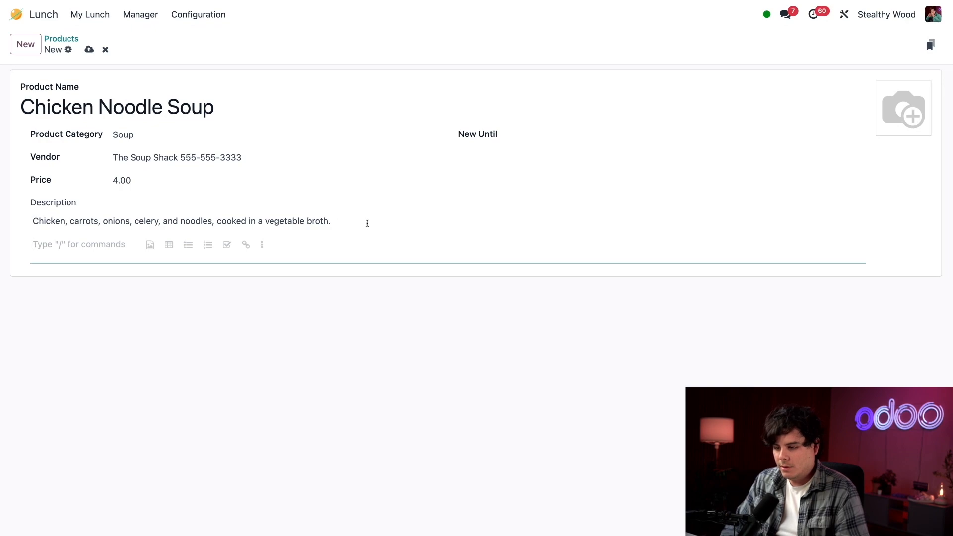
pyautogui.click(245, 246)
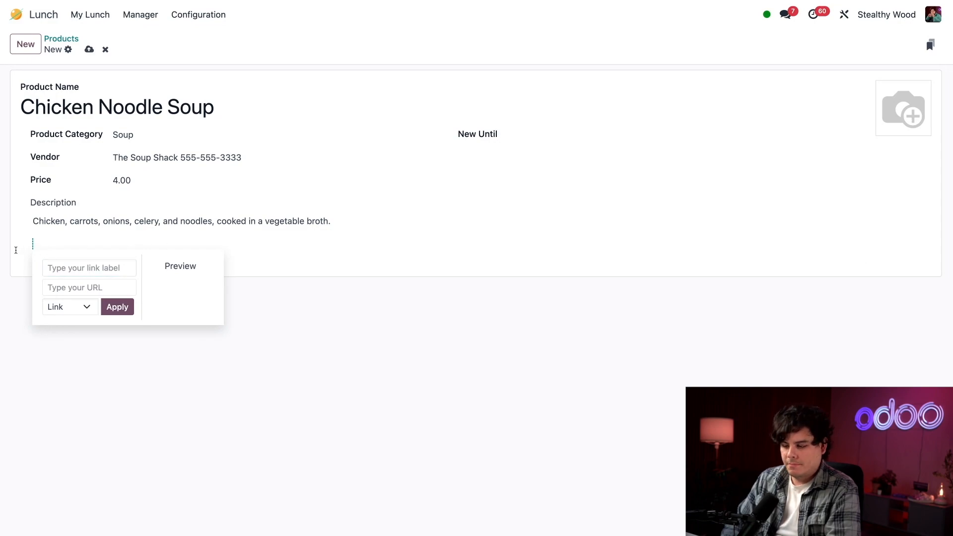
pyautogui.click(94, 286)
pyautogui.write('www.souptime.com/chickennoodle')
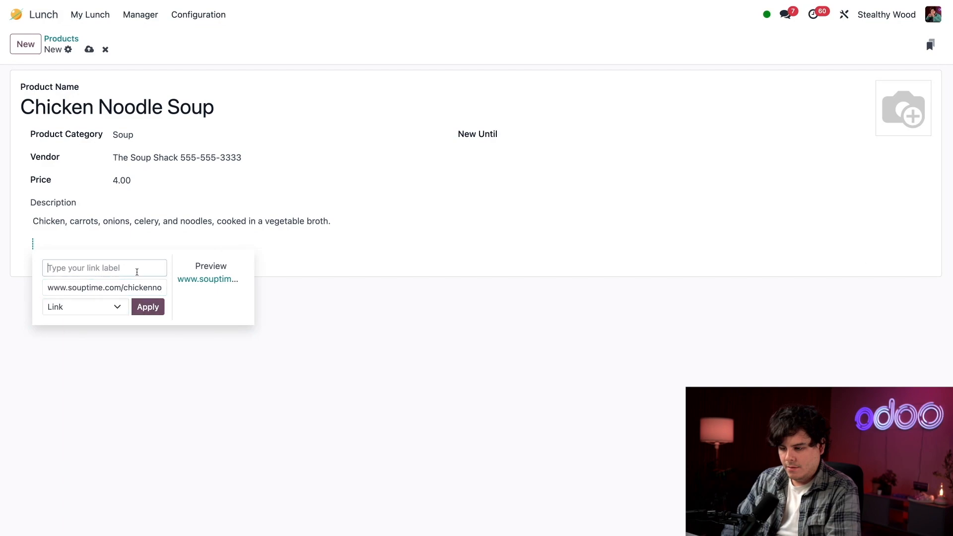
pyautogui.click(135, 269)
pyautogui.write('Ingredients')
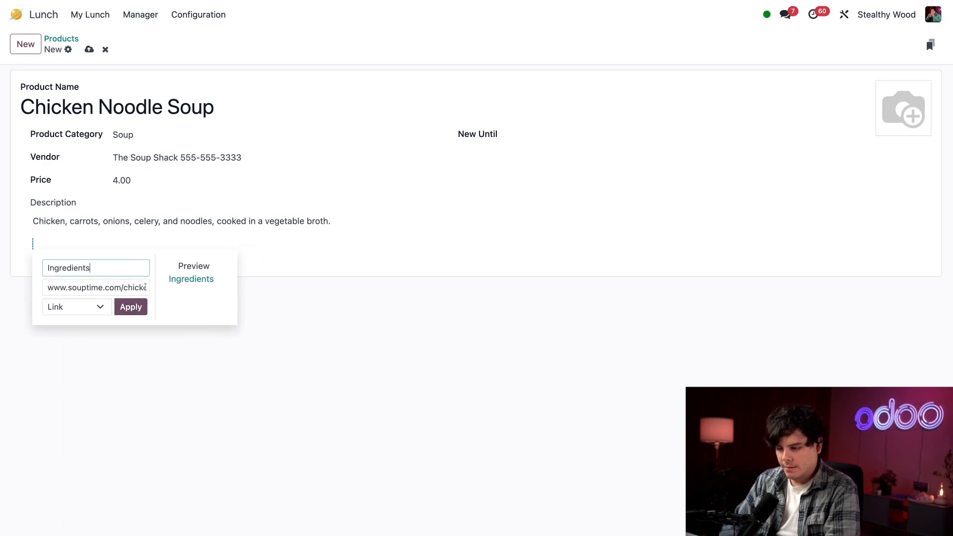
pyautogui.click(133, 311)
pyautogui.click(261, 340)
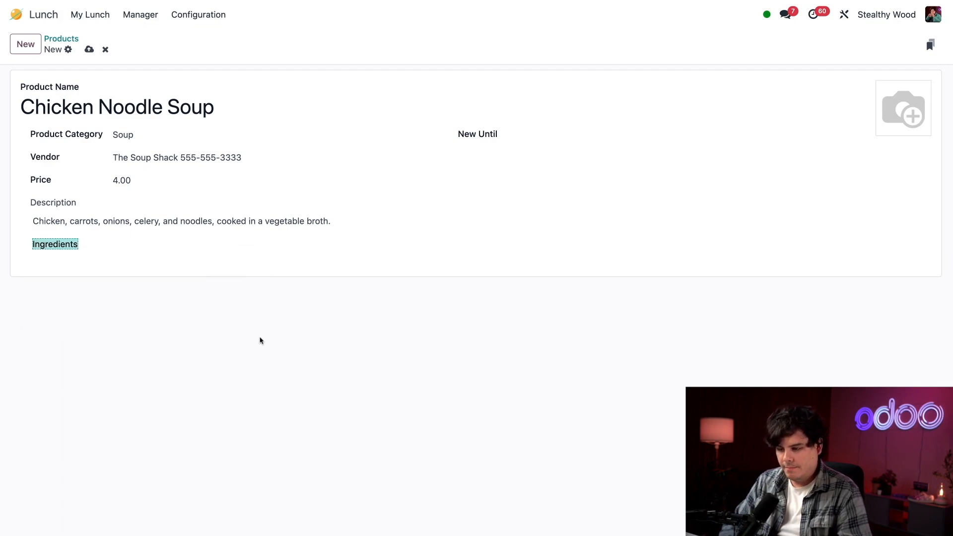
pyautogui.click(380, 223)
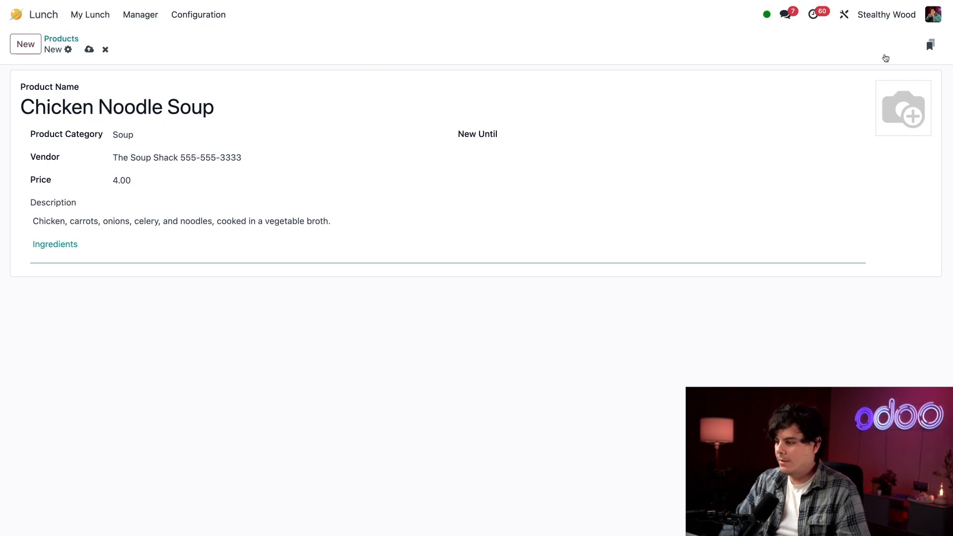
# - Upload a photo as the Chicken Noodle Soup product image and save the product
pyautogui.click(799, 90)
pyautogui.moveTo(918, 121)
pyautogui.click(890, 125)
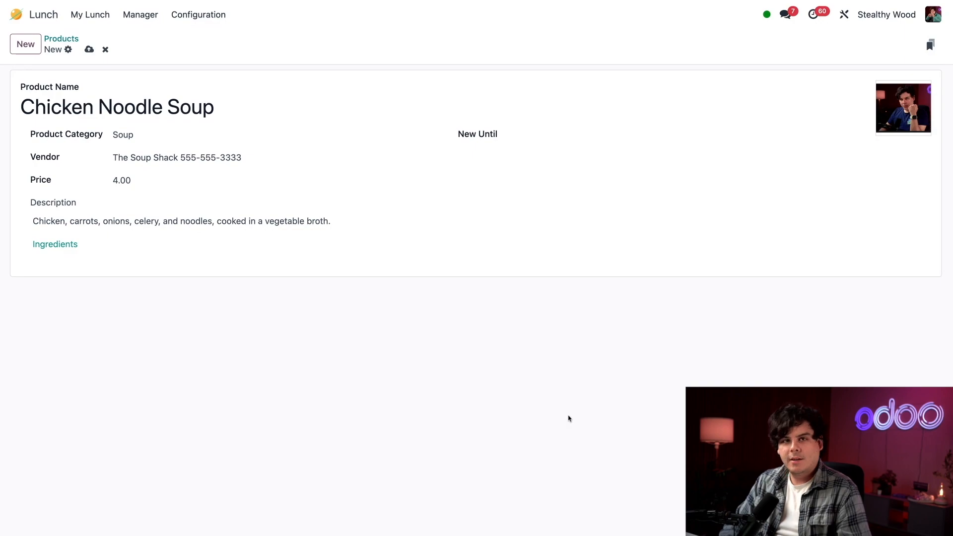
pyautogui.click(89, 50)
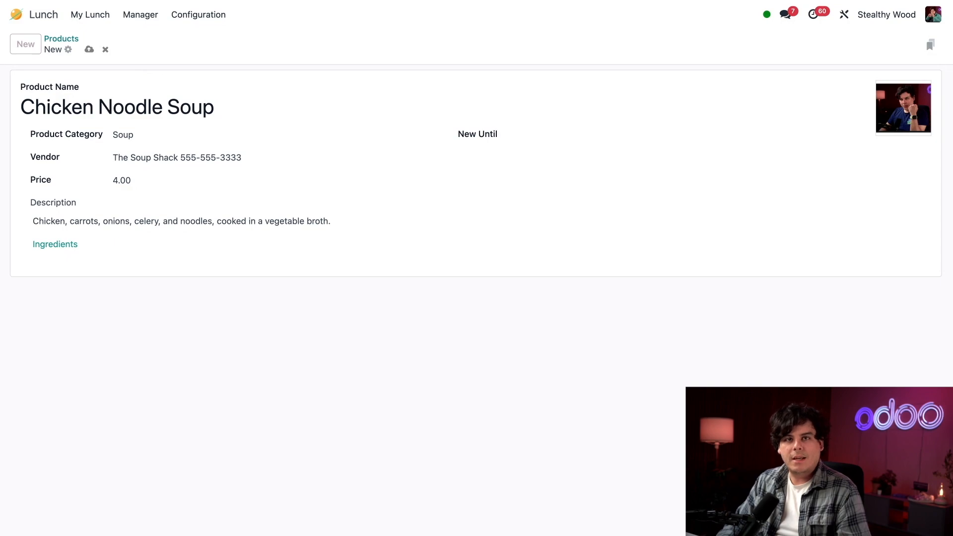
# - Set the product's New Until date to 01/17/2025 and save the product
pyautogui.click(517, 136)
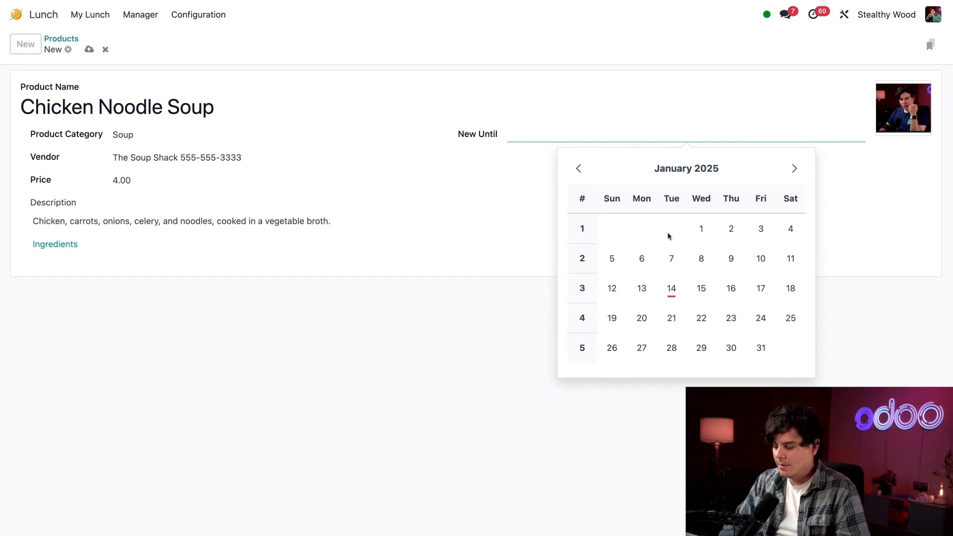
pyautogui.click(749, 290)
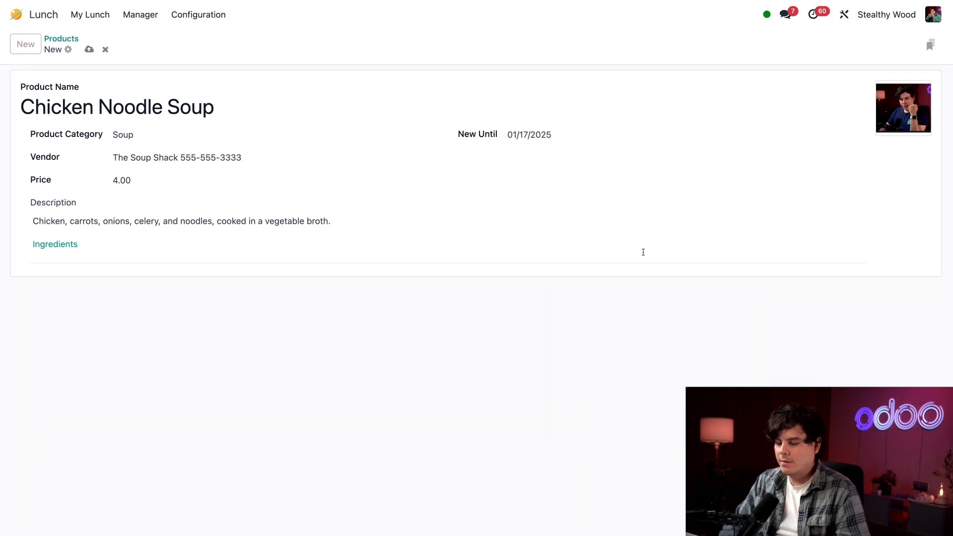
pyautogui.hotkey('alt', 's')
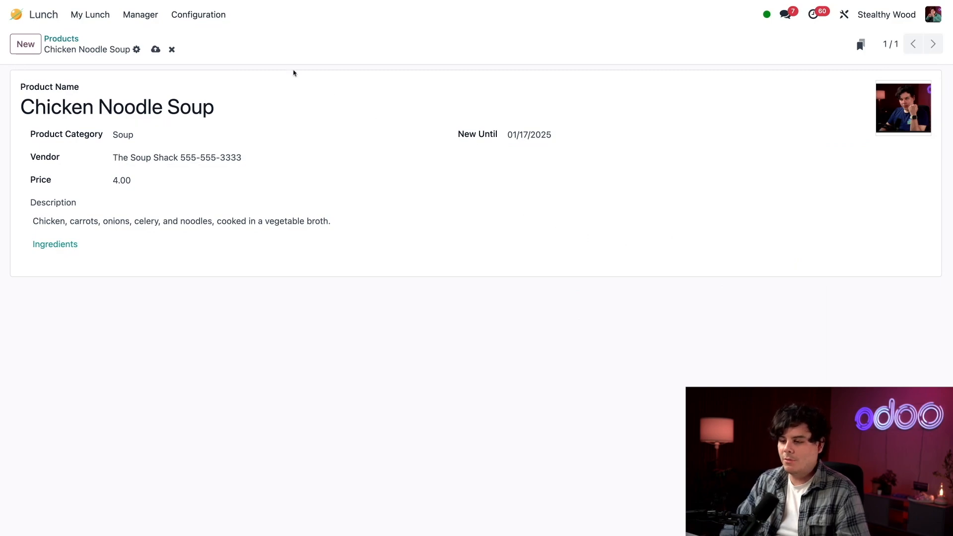
# - Create a lunch alert named New Soup Available, compare the chat notification option, and keep its display as Alert in app
pyautogui.click(201, 15)
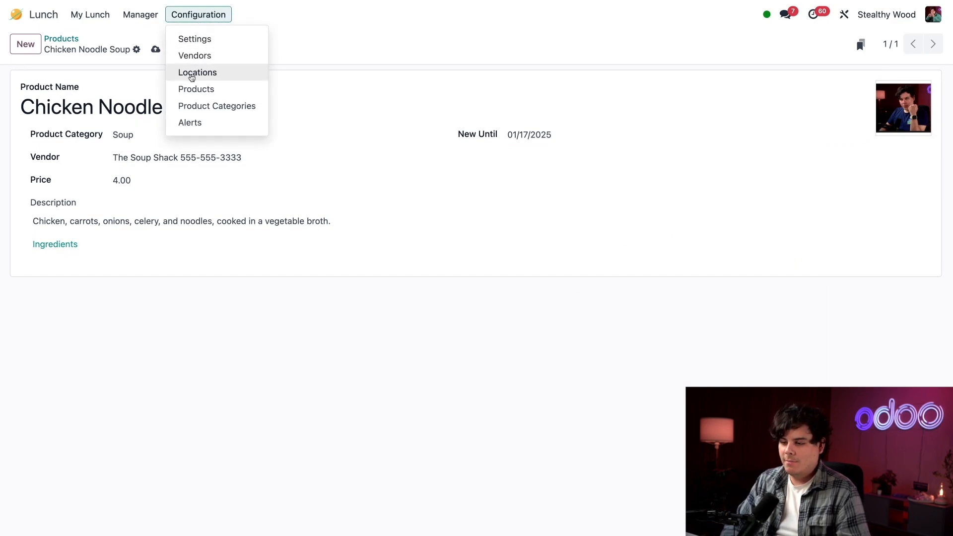
pyautogui.click(189, 123)
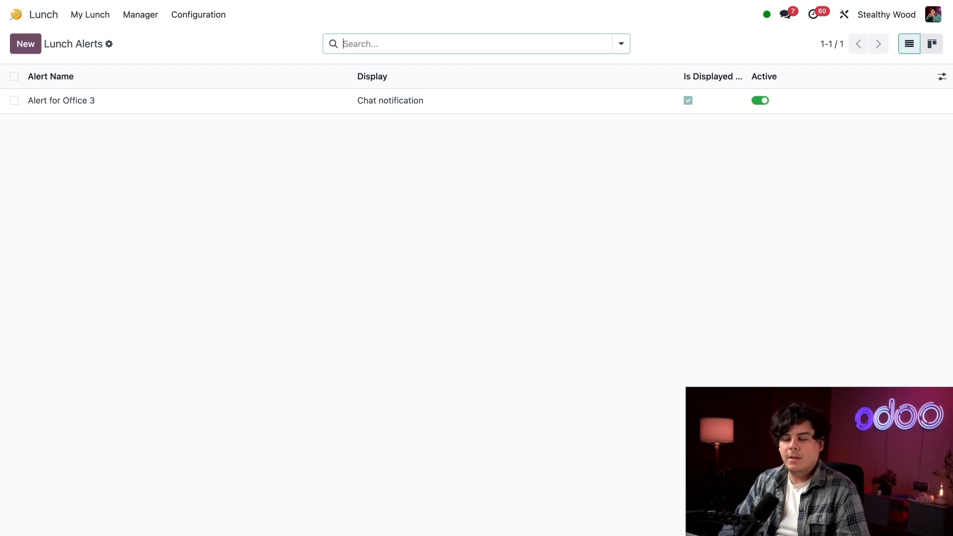
pyautogui.click(27, 46)
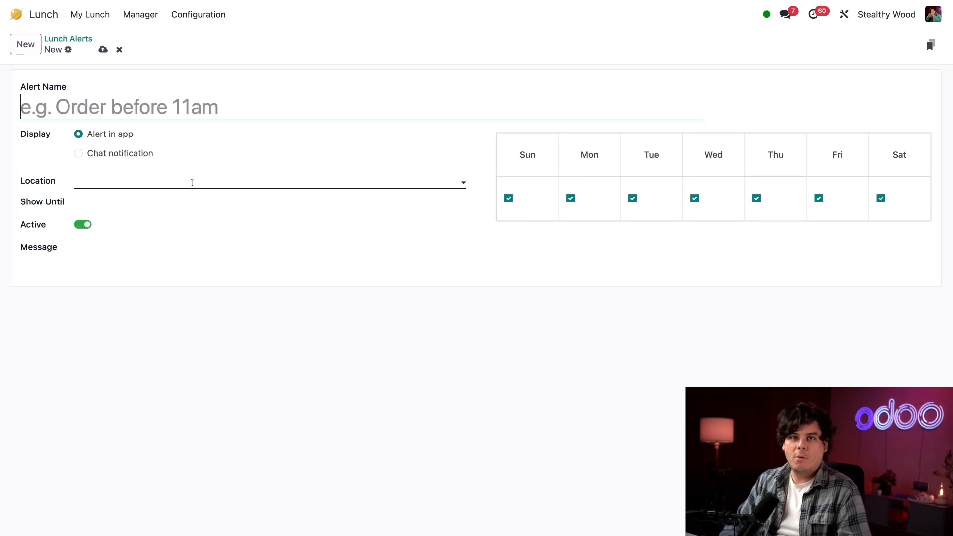
pyautogui.write('New Sou')
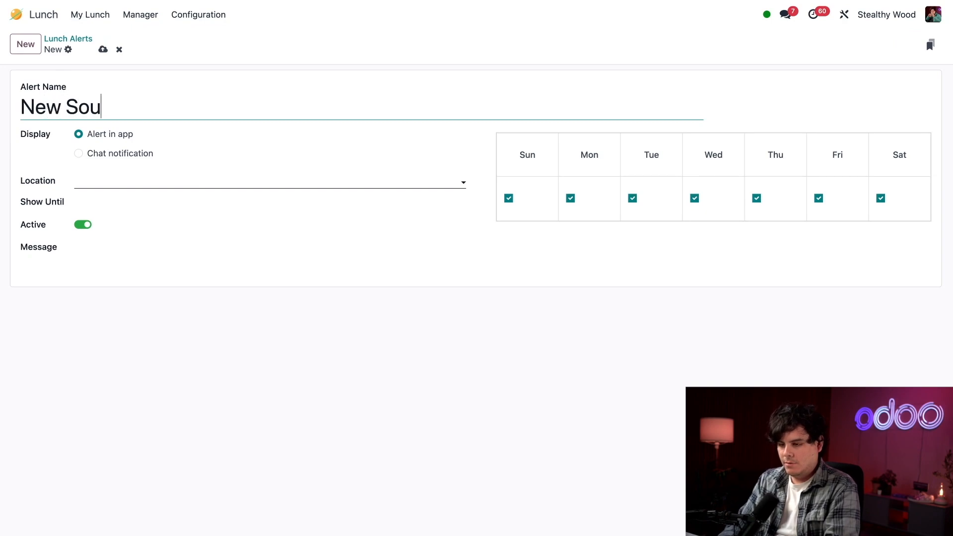
pyautogui.write('p Available')
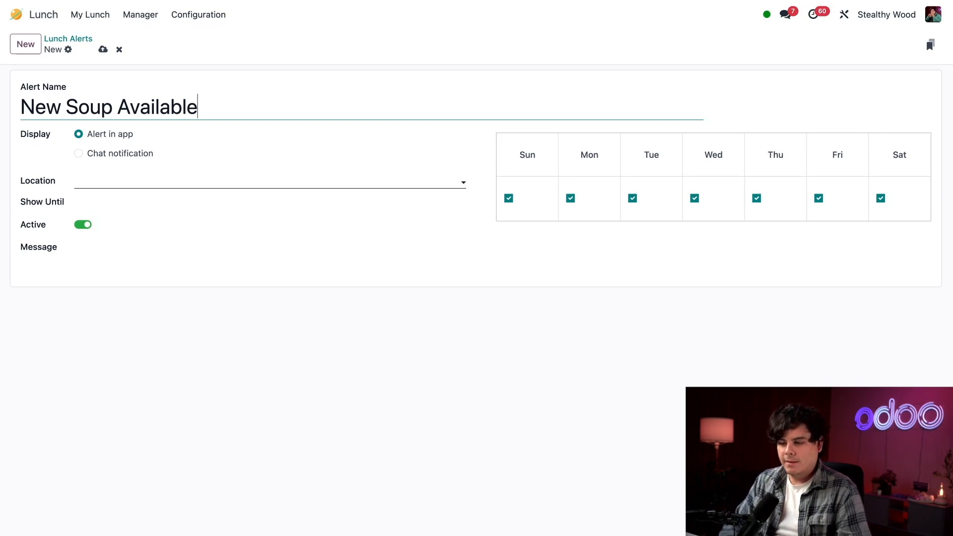
pyautogui.click(78, 153)
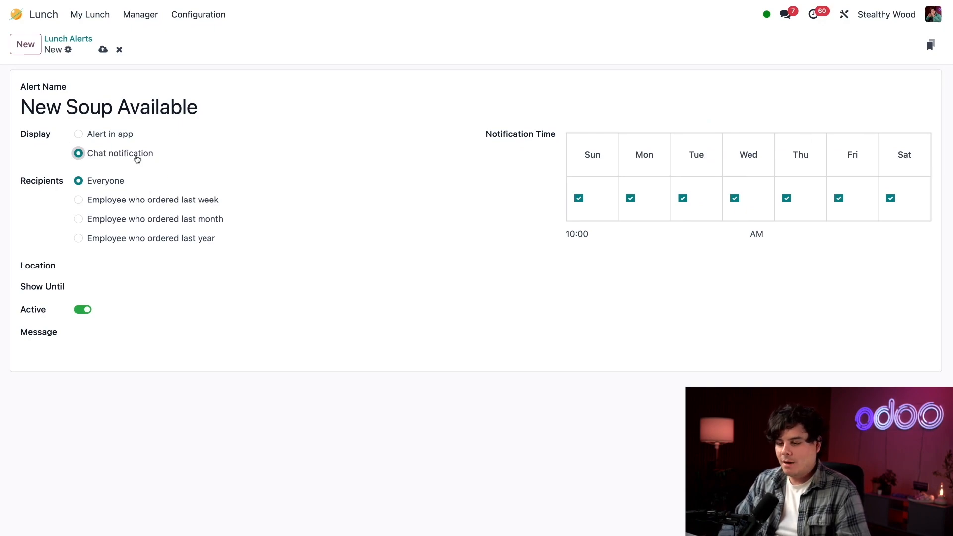
pyautogui.click(111, 136)
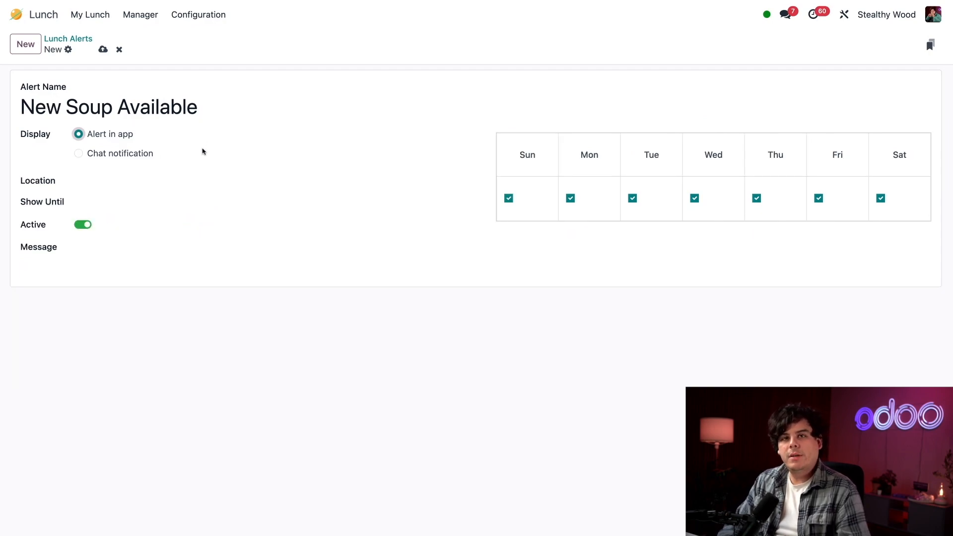
# - Set the alert's location to HQ Office and its Show Until date to 01/17/2025
pyautogui.click(135, 181)
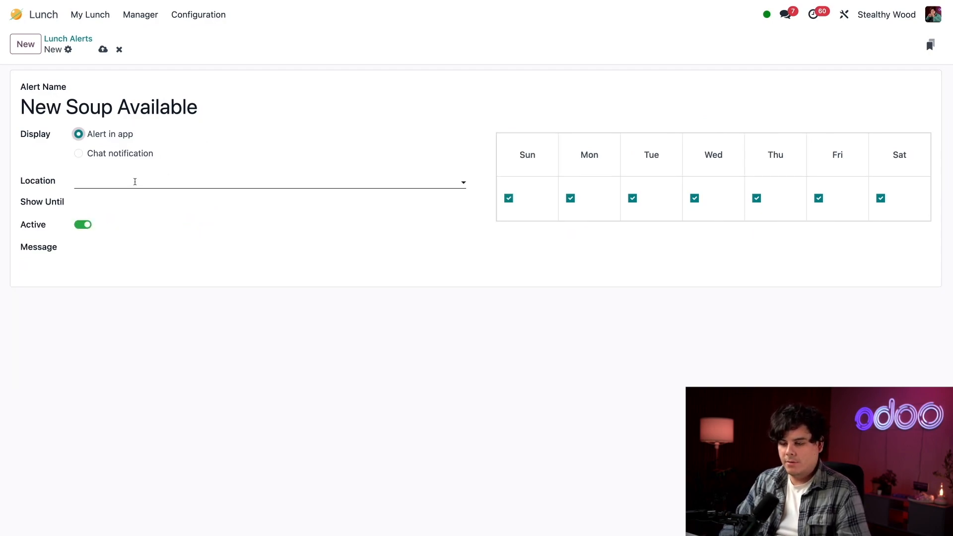
pyautogui.click(116, 209)
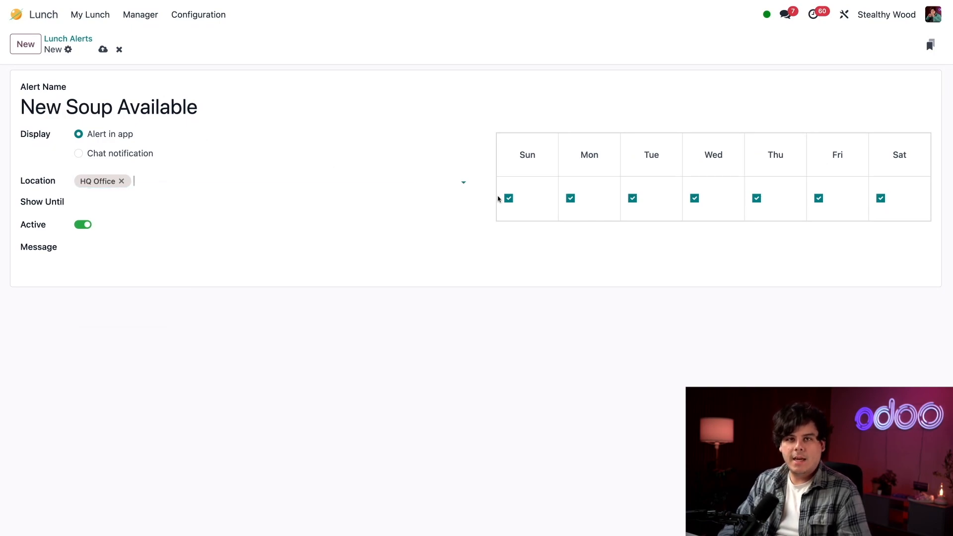
pyautogui.click(153, 205)
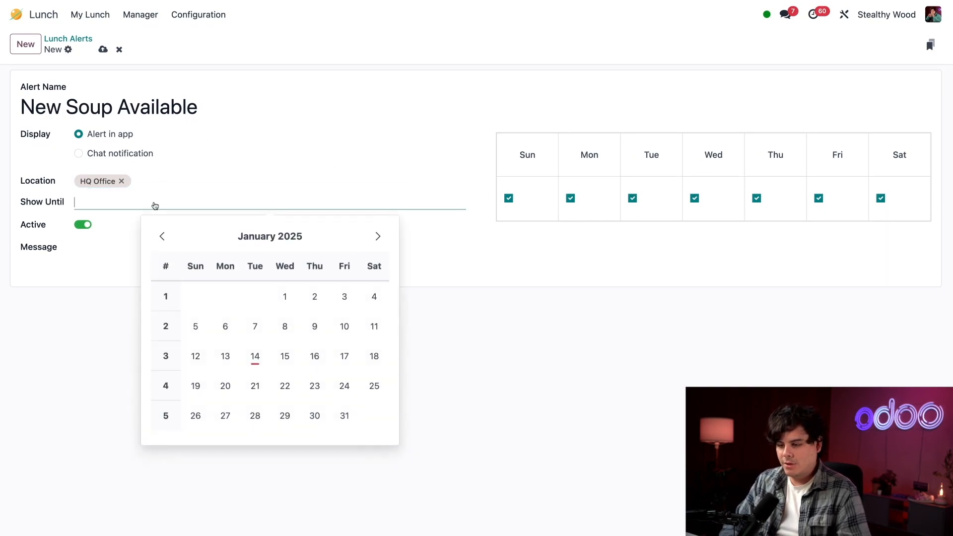
pyautogui.click(345, 357)
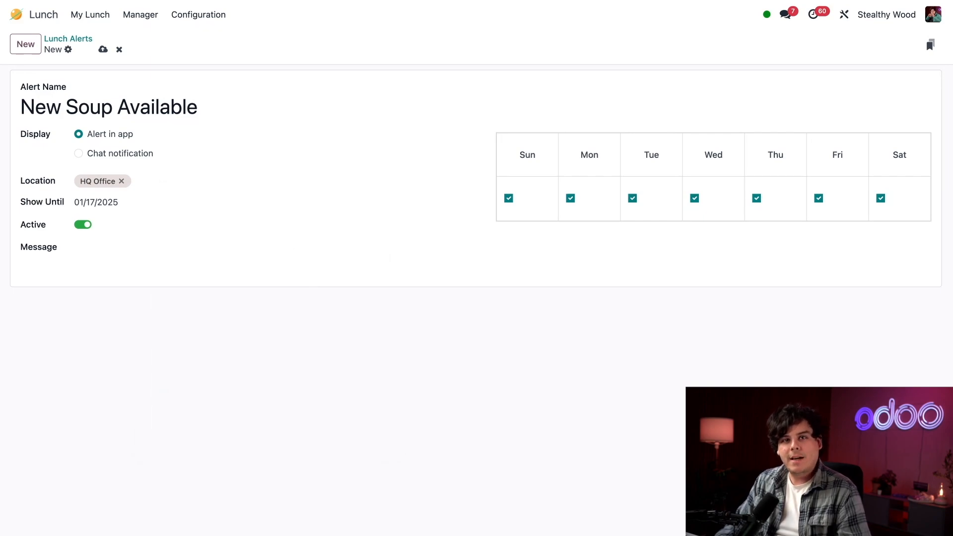
# - Enter the alert message "Check out that sick new soup."
pyautogui.click(201, 250)
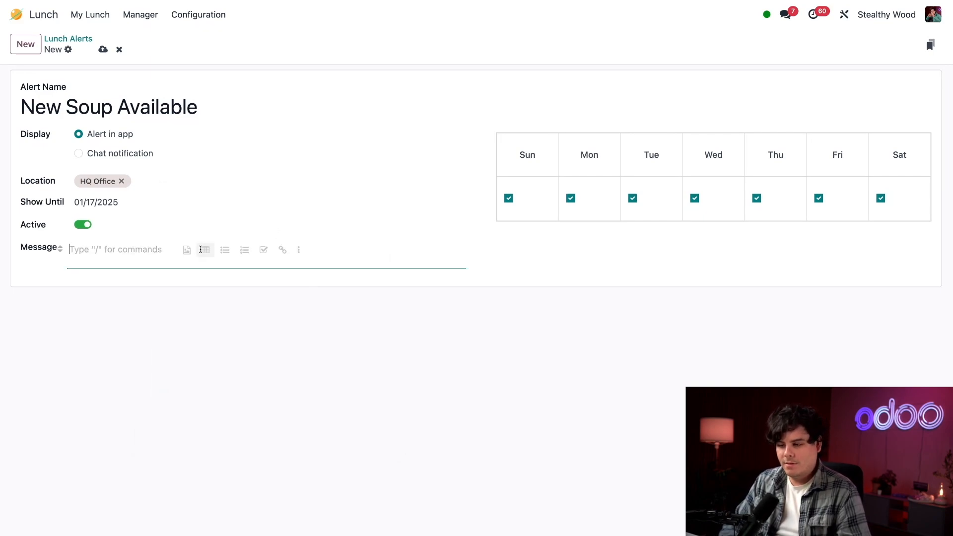
pyautogui.write('C')
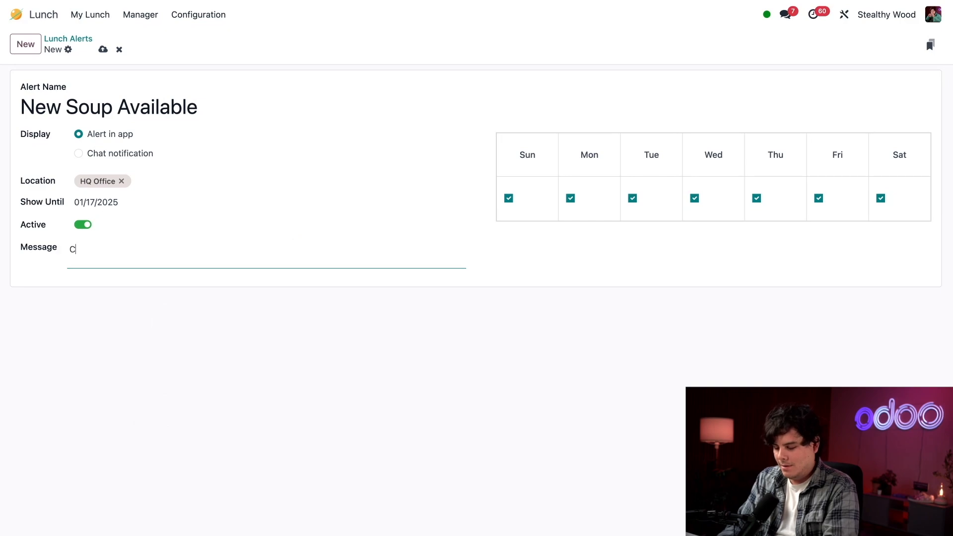
pyautogui.write('heck out tha')
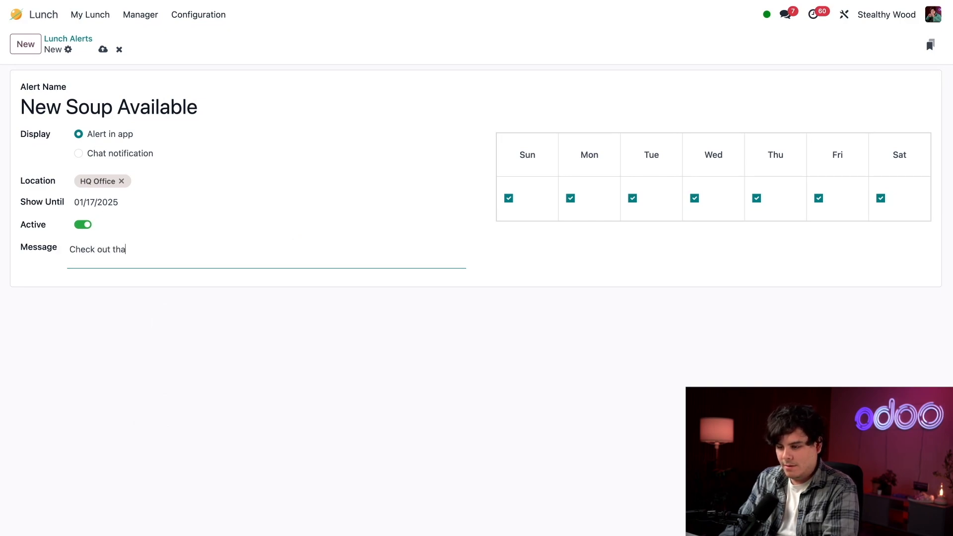
pyautogui.write('t sick new soup.')
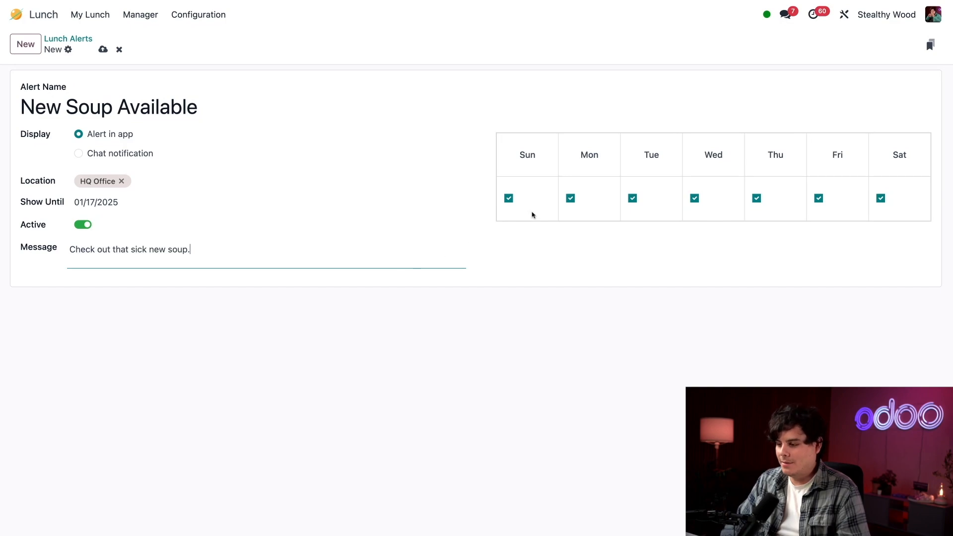
# - Exclude Saturday and Sunday from the alert's days, leaving Monday to Friday, and save the alert
pyautogui.click(509, 198)
pyautogui.click(509, 198)
pyautogui.click(881, 198)
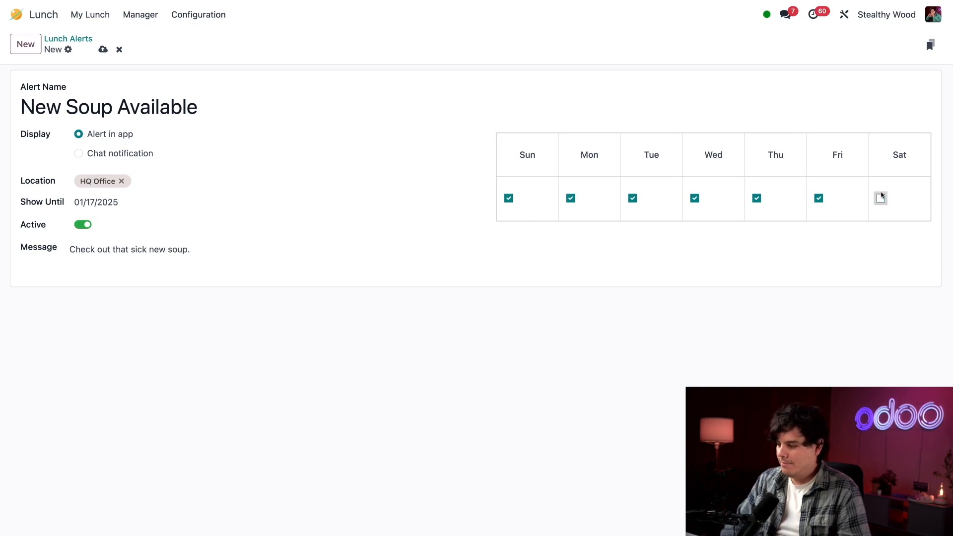
pyautogui.click(509, 198)
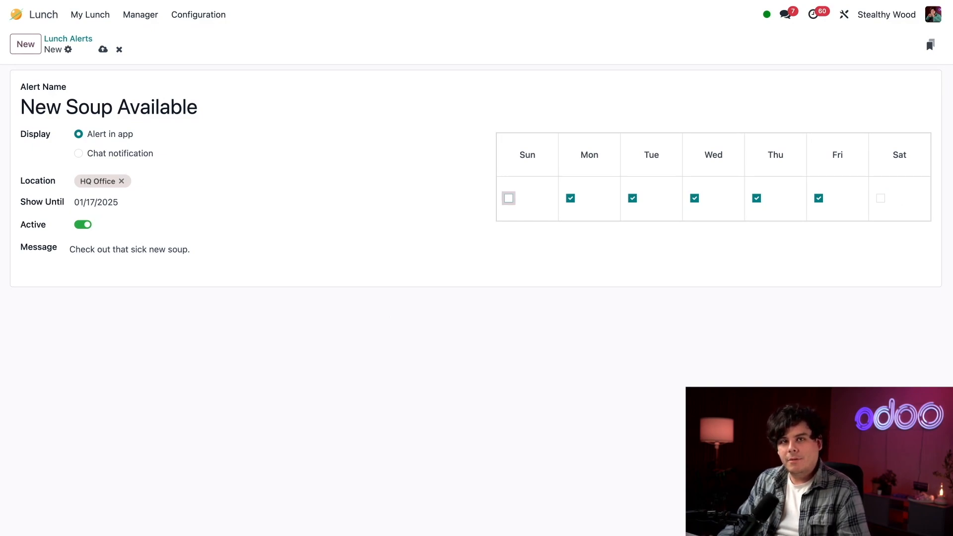
pyautogui.click(103, 49)
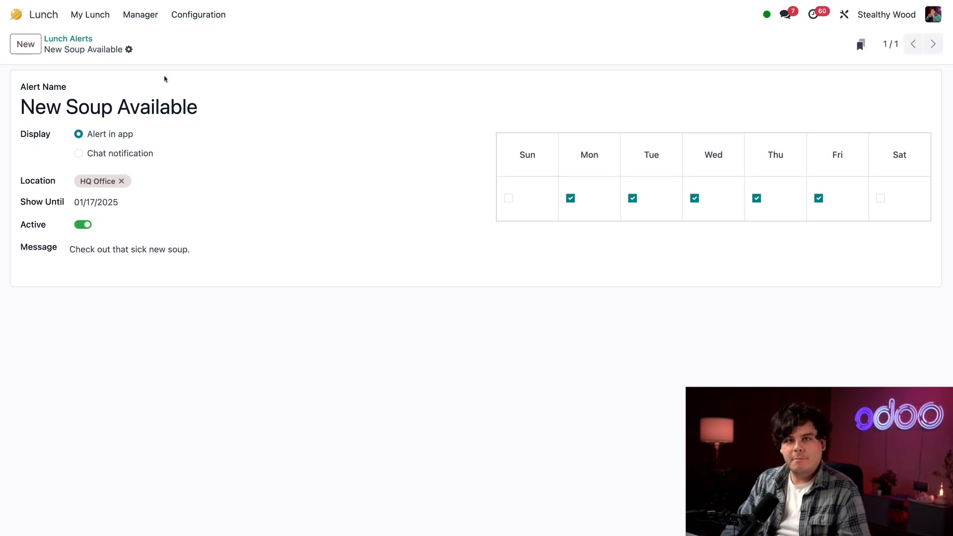
# - Open the new lunch order page and check the soup alert message shown above the products
pyautogui.click(93, 14)
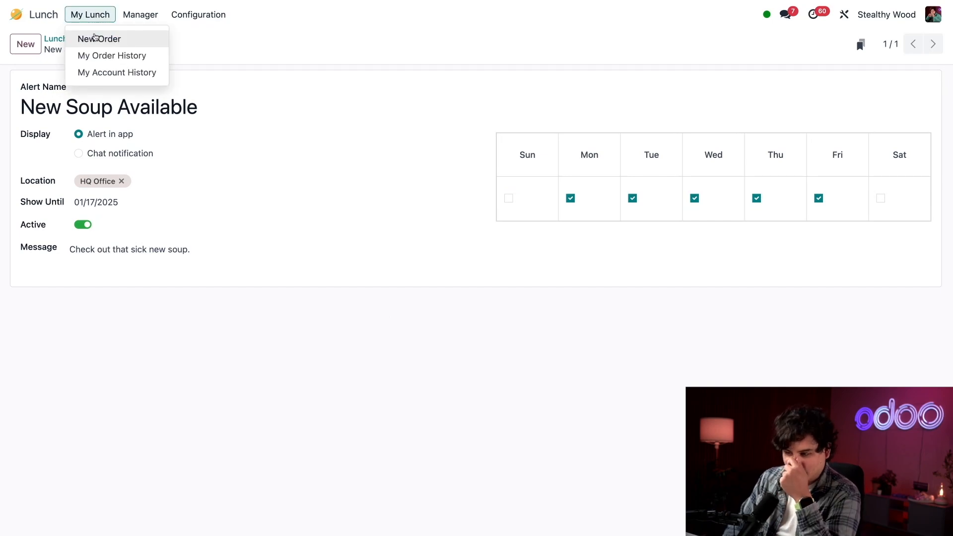
pyautogui.click(94, 38)
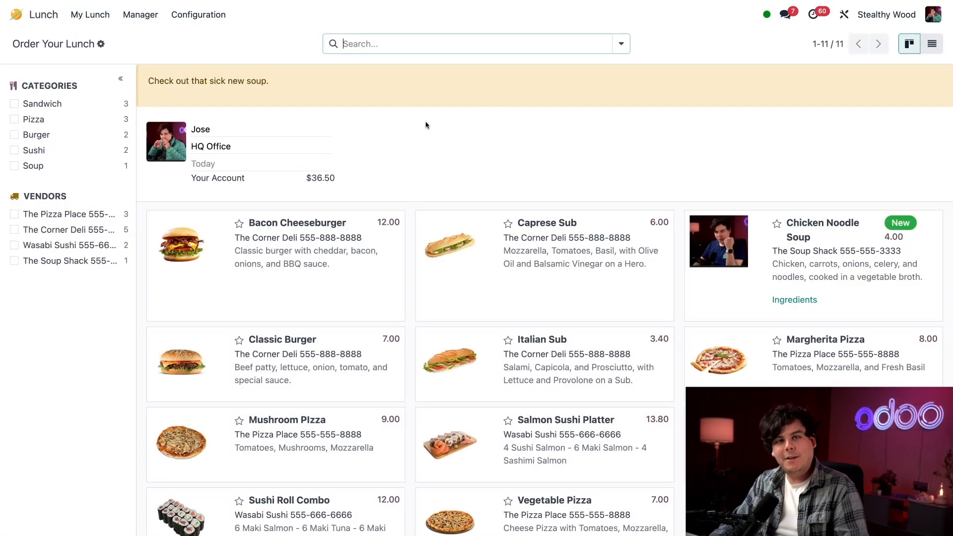
pyautogui.tripleClick(272, 87)
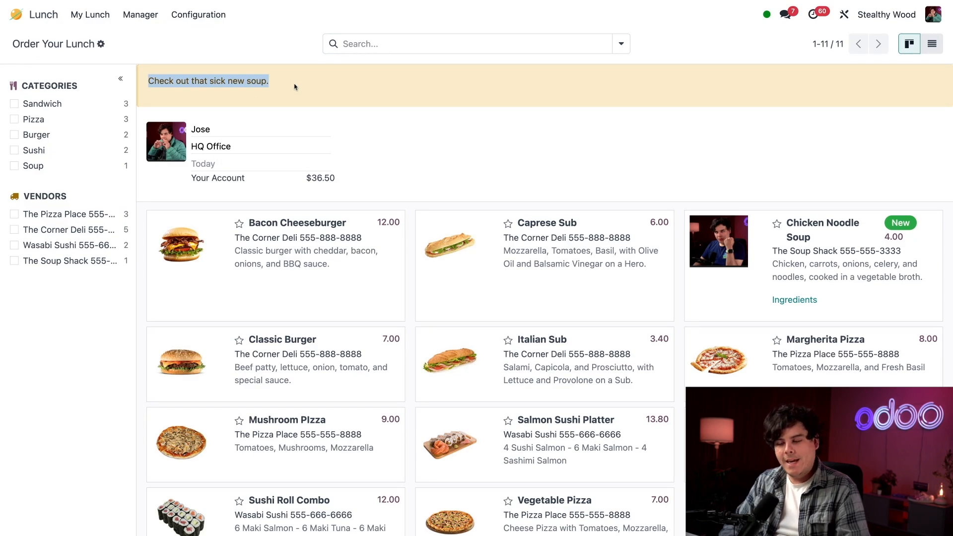